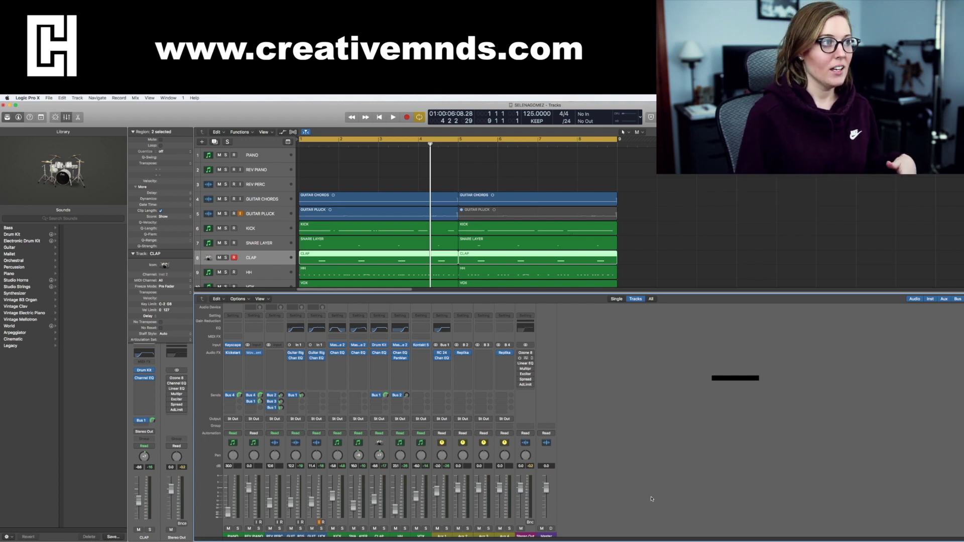
# - Select the GUITAR CHORDS track header in the Tracks area
pyautogui.click(273, 200)
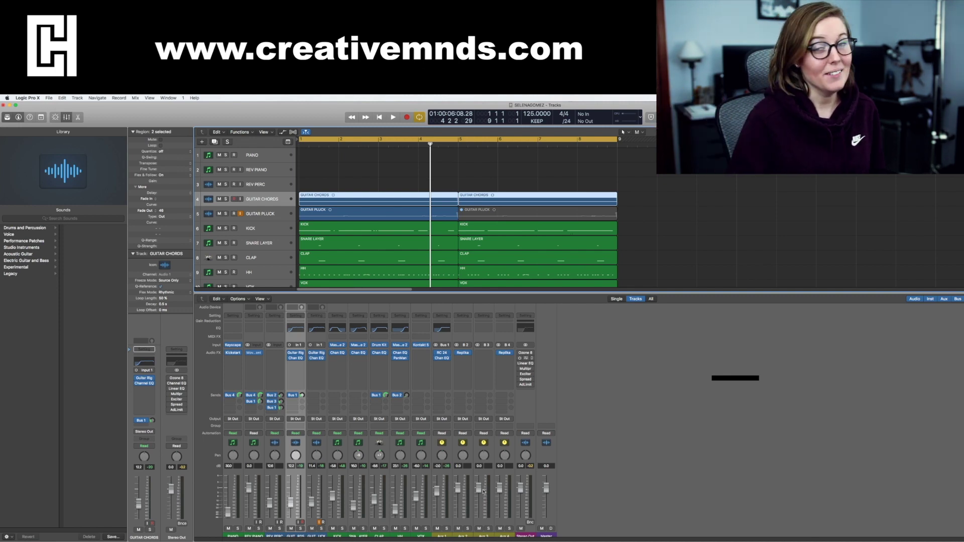
# - Select the GUITAR CHORDS through VOX channels and open the GUITAR CHORDS Channel EQ
pyautogui.scroll(-1, 483, 492)
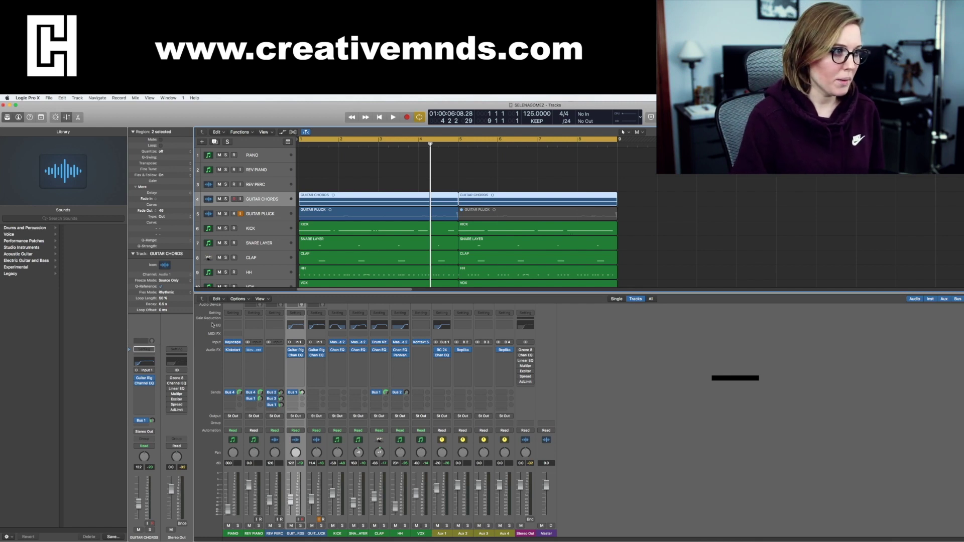
pyautogui.moveTo(307, 531); pyautogui.dragTo(414, 538)
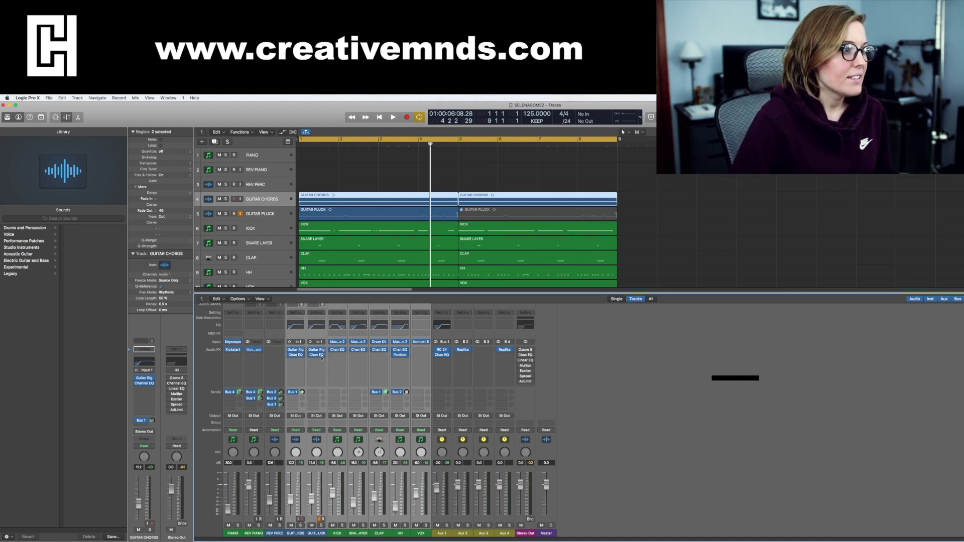
pyautogui.click(297, 325)
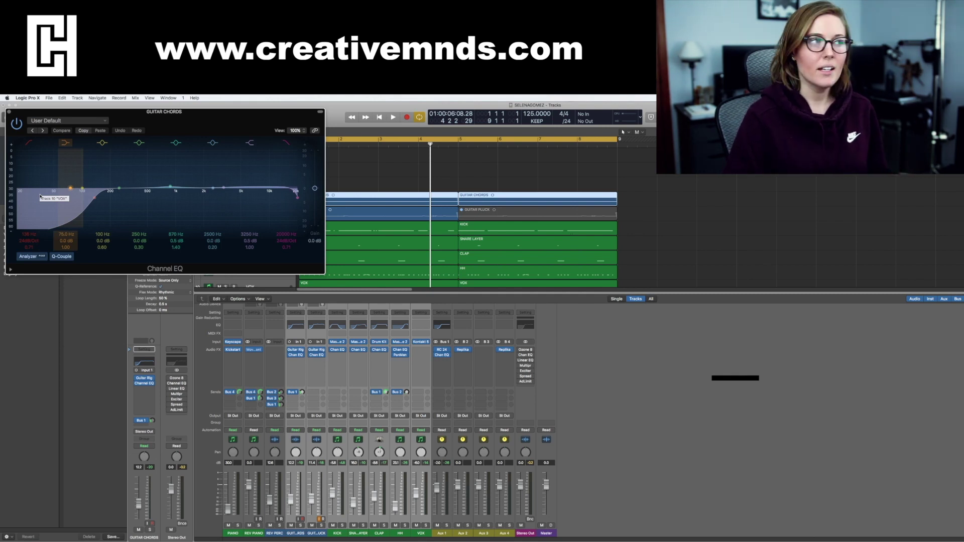
# - Swap the Channel EQ for the GUITAR CHORDS Guitar Rig plugin and play the beat briefly
pyautogui.click(9, 111)
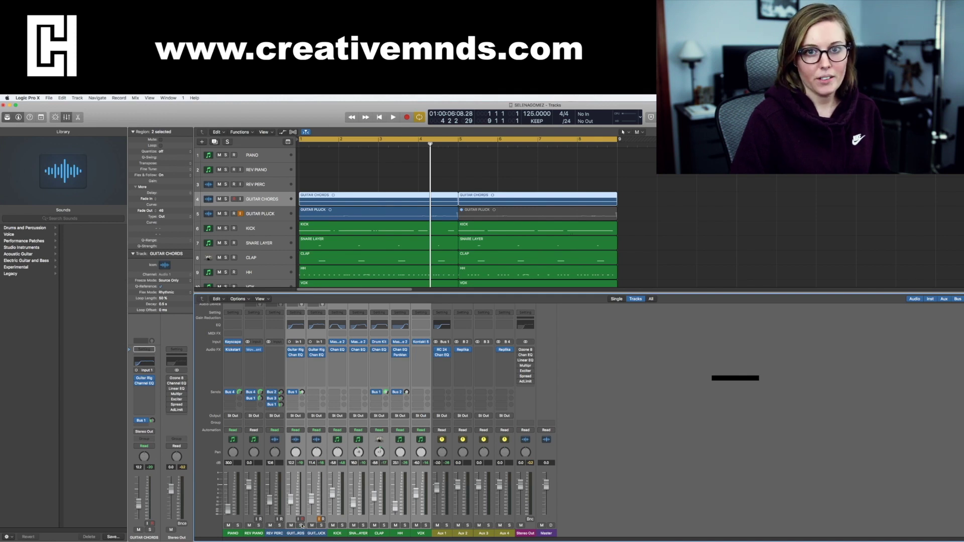
pyautogui.click(297, 350)
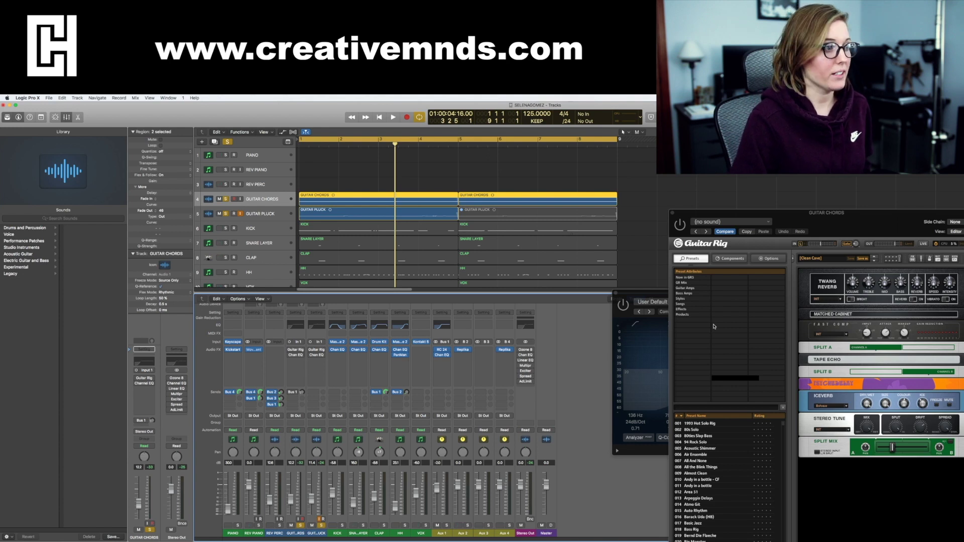
pyautogui.press('Return')
pyautogui.press('space')
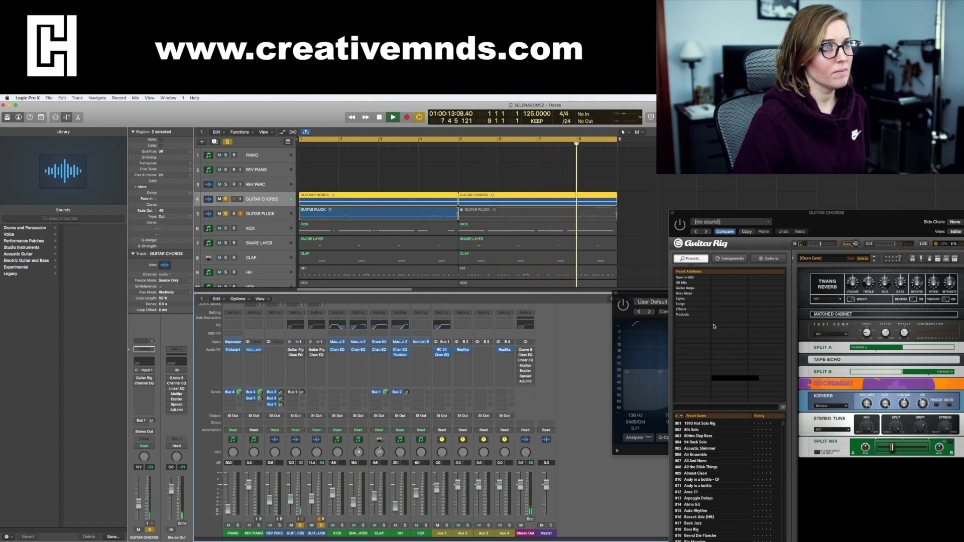
pyautogui.press('space')
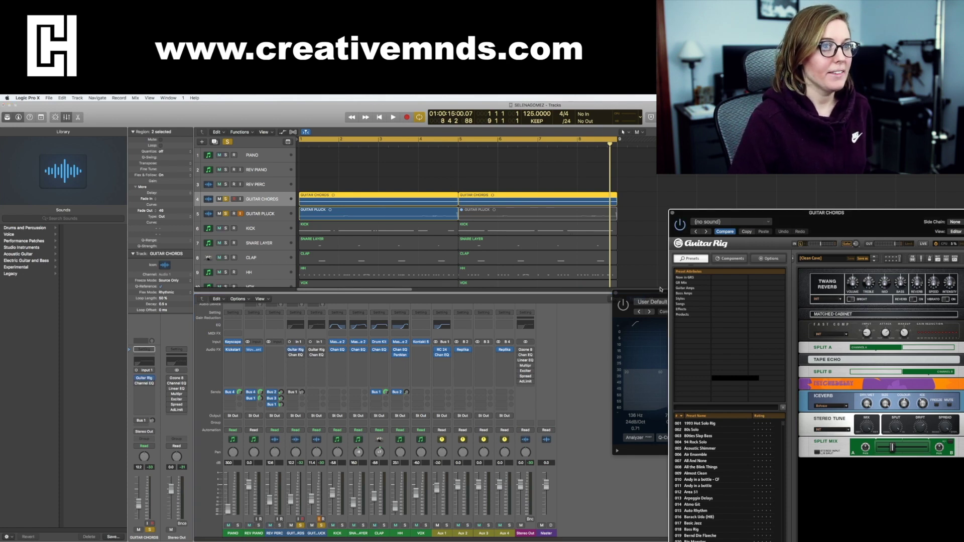
# - Switch the GUITAR CHORDS Channel EQ back on and select the Aux 1 channel
pyautogui.click(645, 294)
pyautogui.click(623, 304)
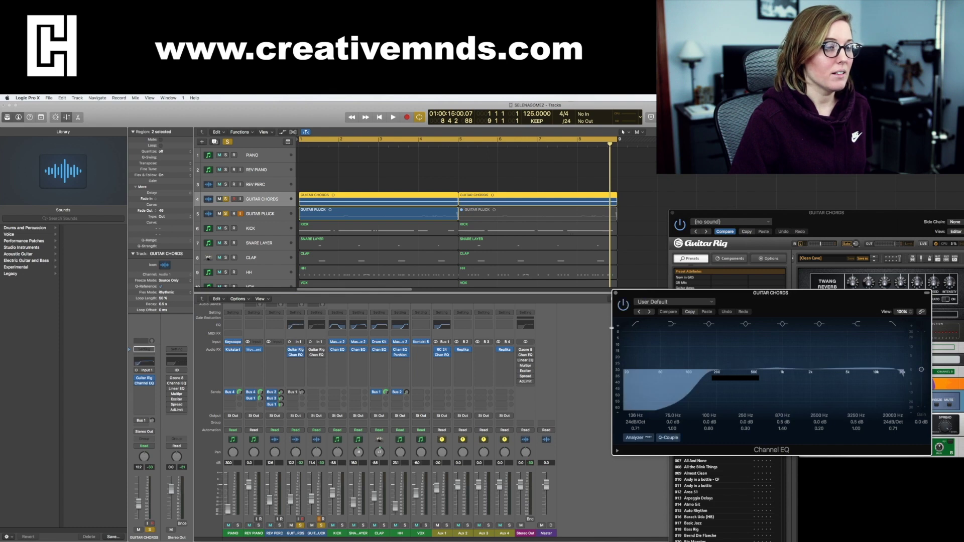
pyautogui.click(296, 392)
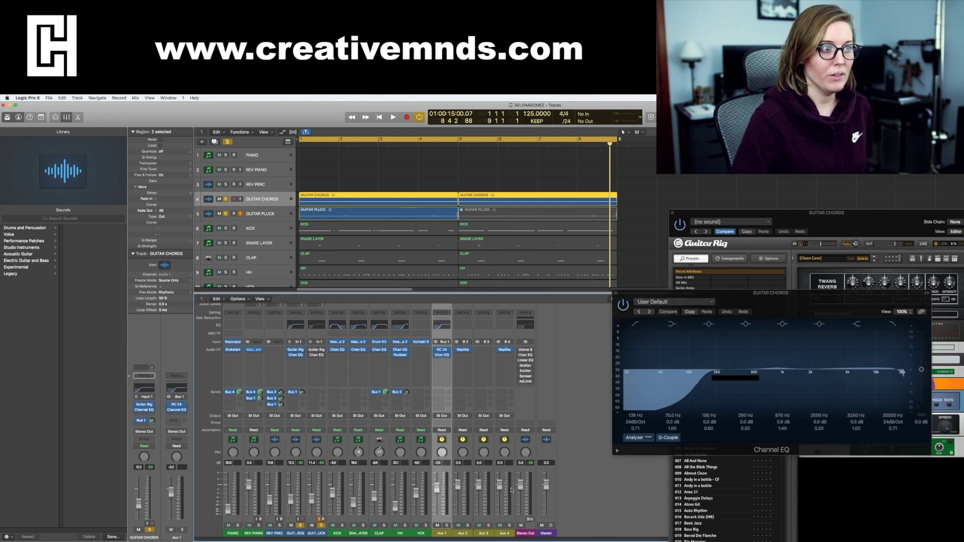
pyautogui.click(440, 327)
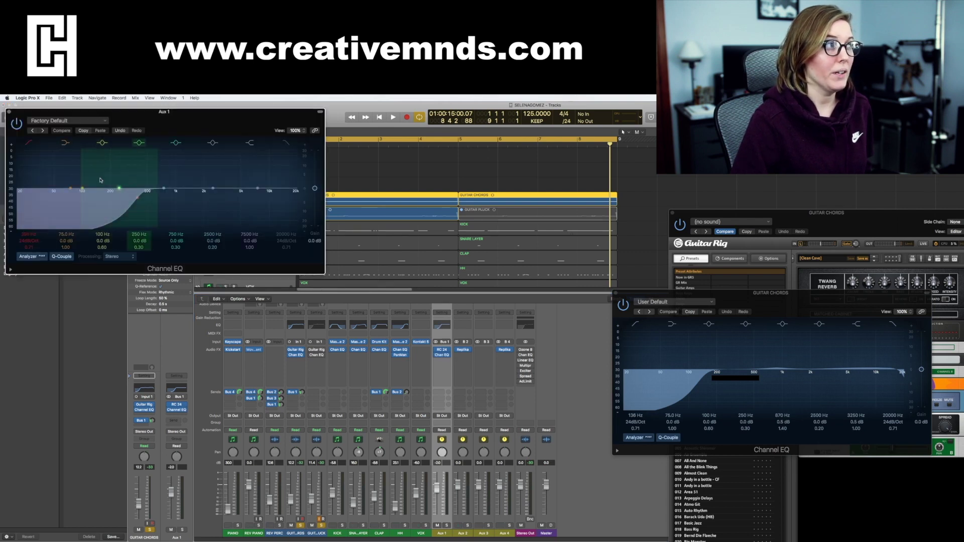
pyautogui.press('super+w')
pyautogui.press('space')
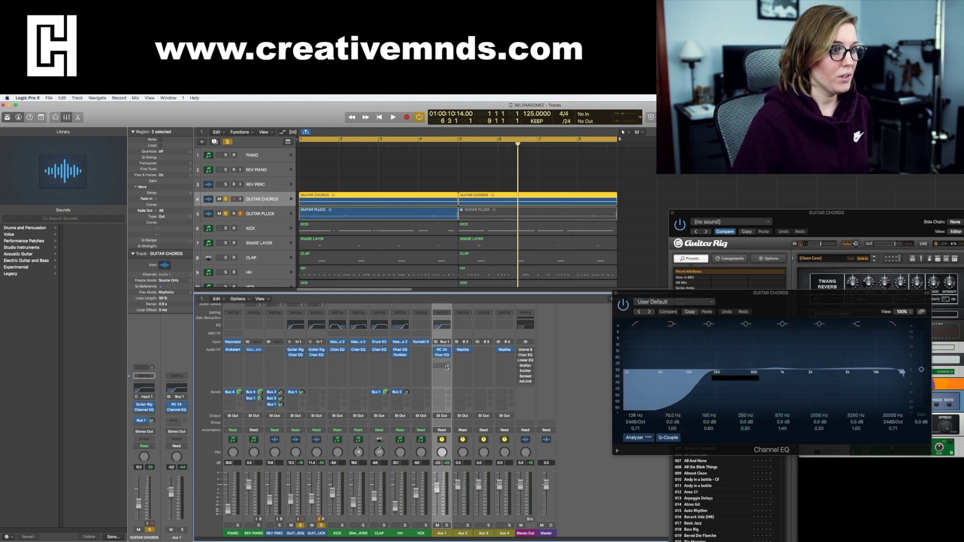
pyautogui.press('space')
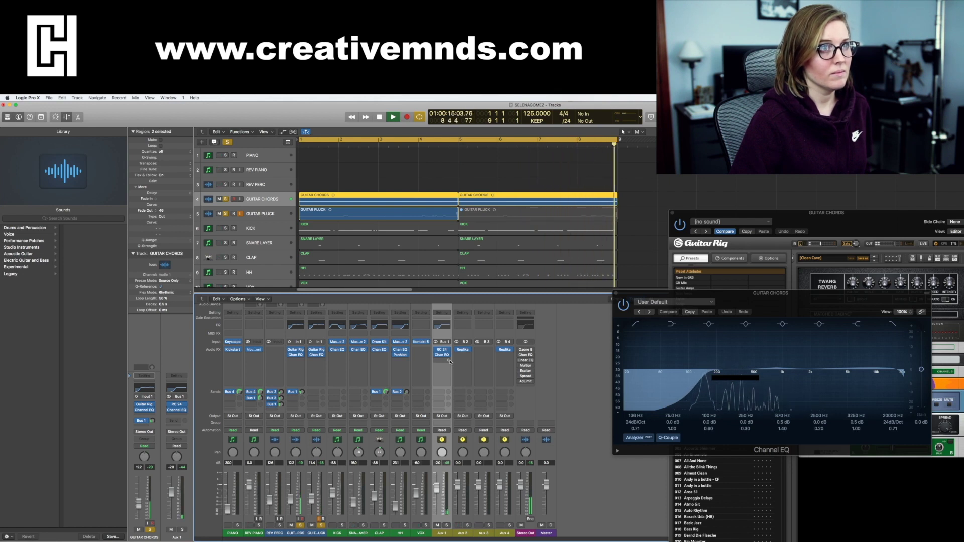
pyautogui.press('space')
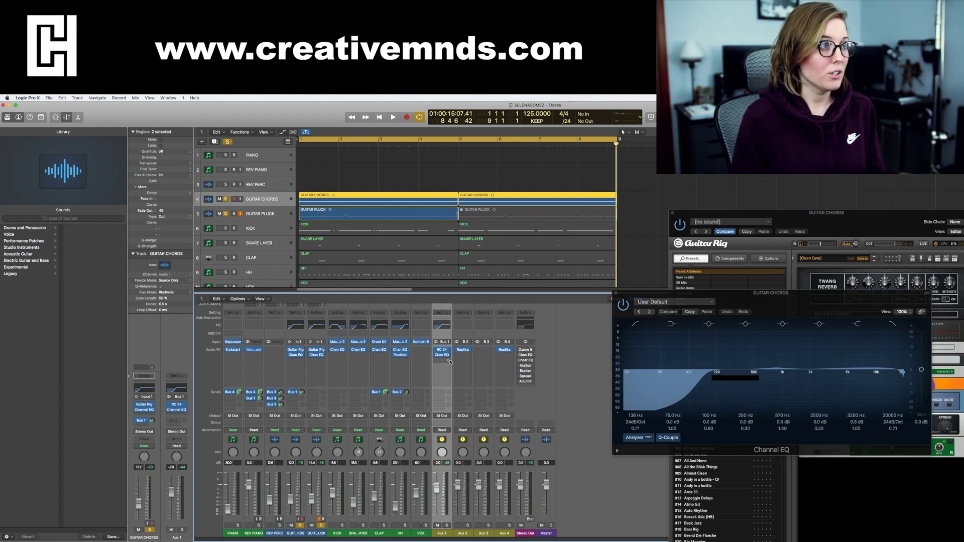
# - Shift the KICK Channel EQ's low band from 100 Hz to 114 Hz, compare bypassed, and close it
pyautogui.click(335, 533)
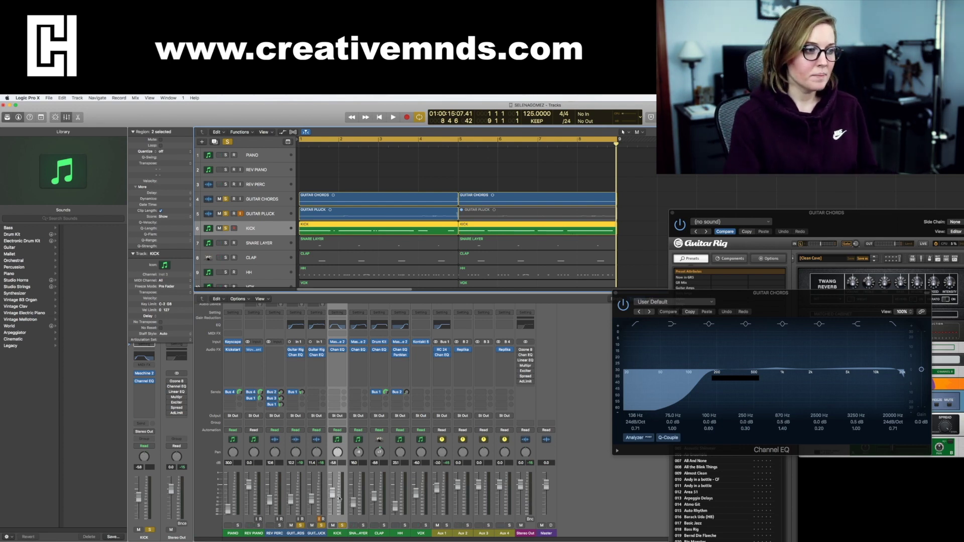
pyautogui.click(337, 349)
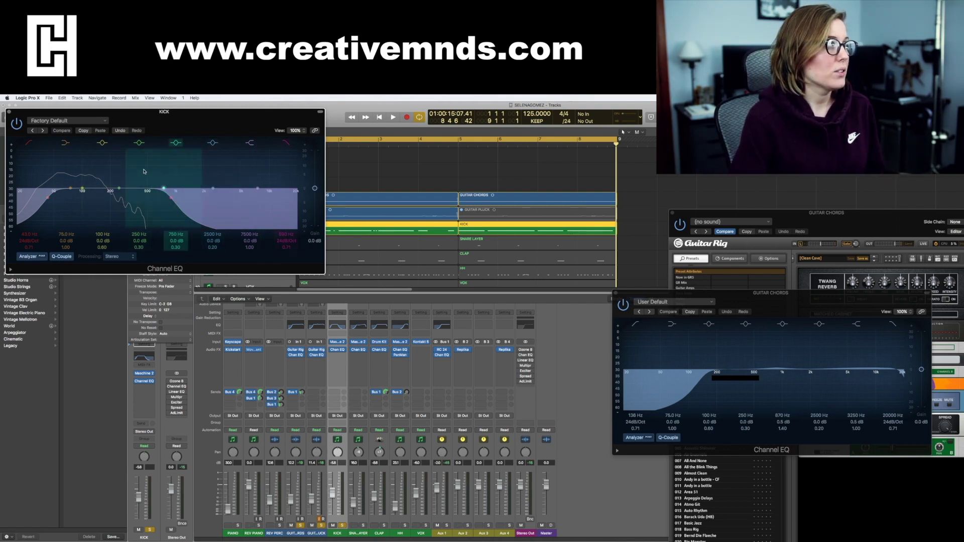
pyautogui.moveTo(83, 189); pyautogui.dragTo(88, 191)
pyautogui.click(15, 122)
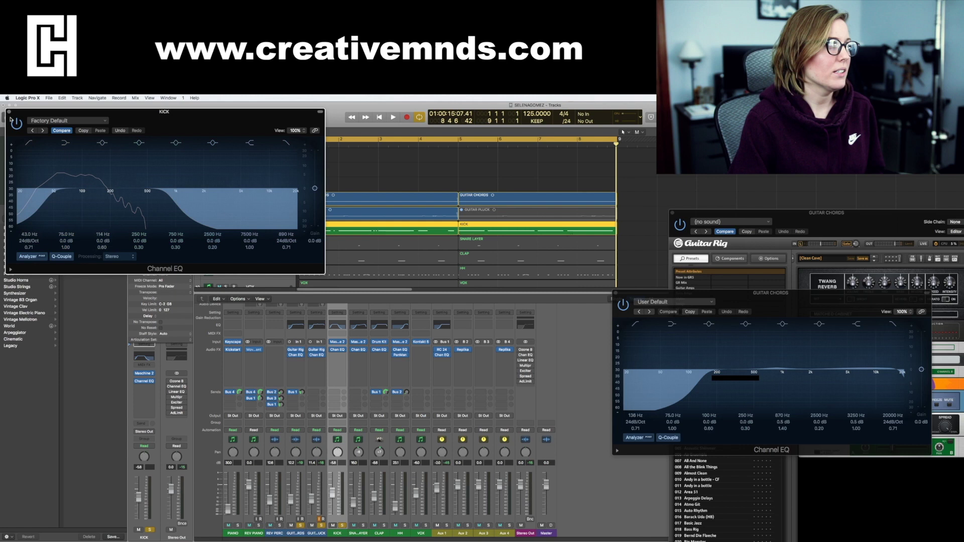
pyautogui.click(8, 111)
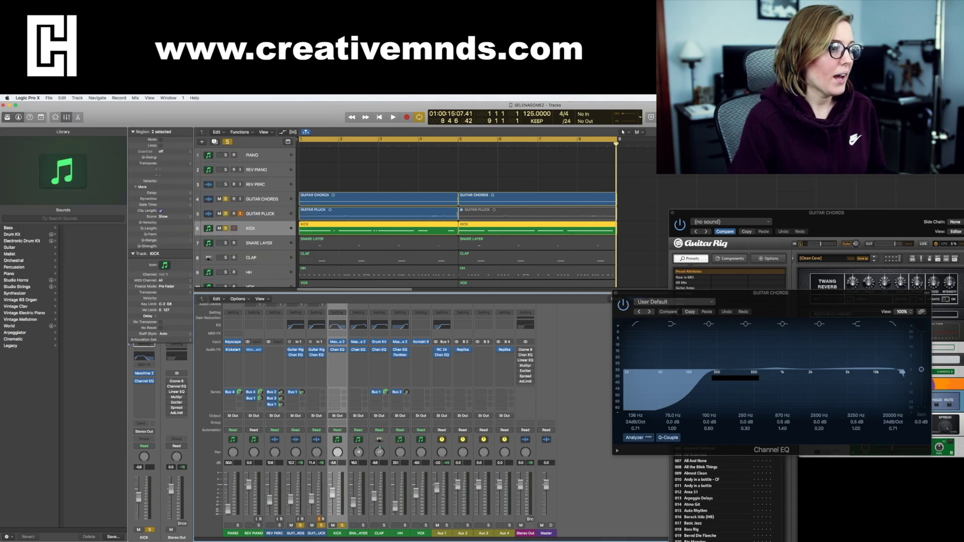
# - Check the SNARE LAYER and CLAP Channel EQs, then open the HH Channel EQ
pyautogui.click(361, 535)
pyautogui.click(356, 324)
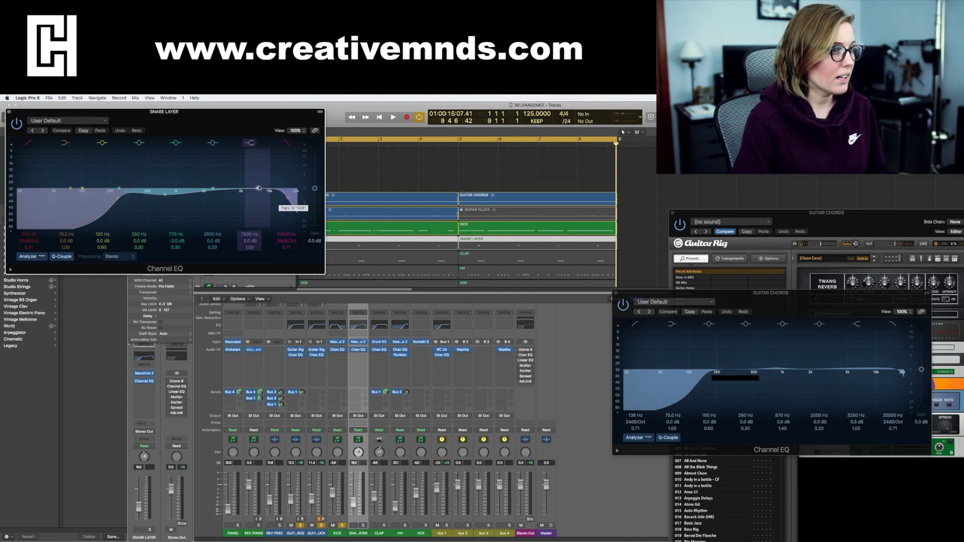
pyautogui.press('super+w')
pyautogui.click(382, 328)
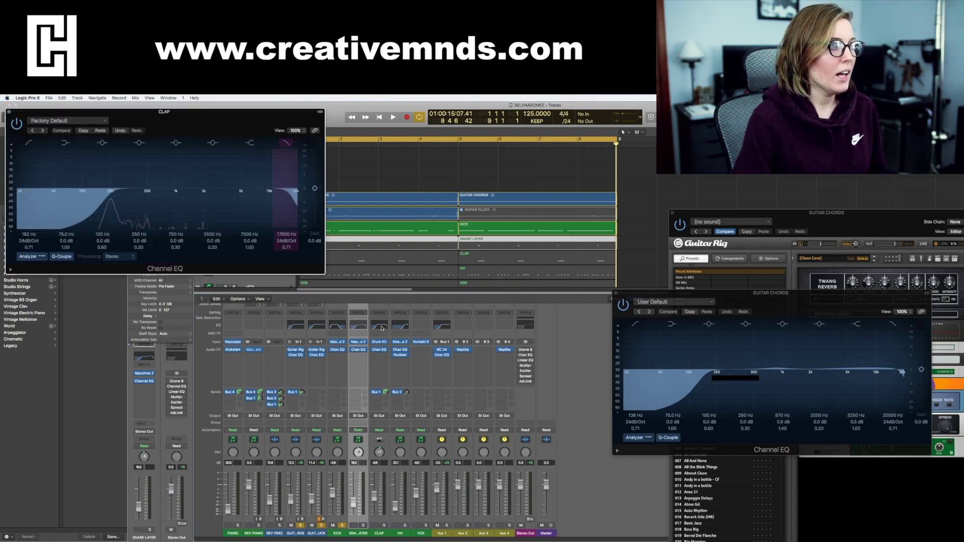
pyautogui.click(10, 112)
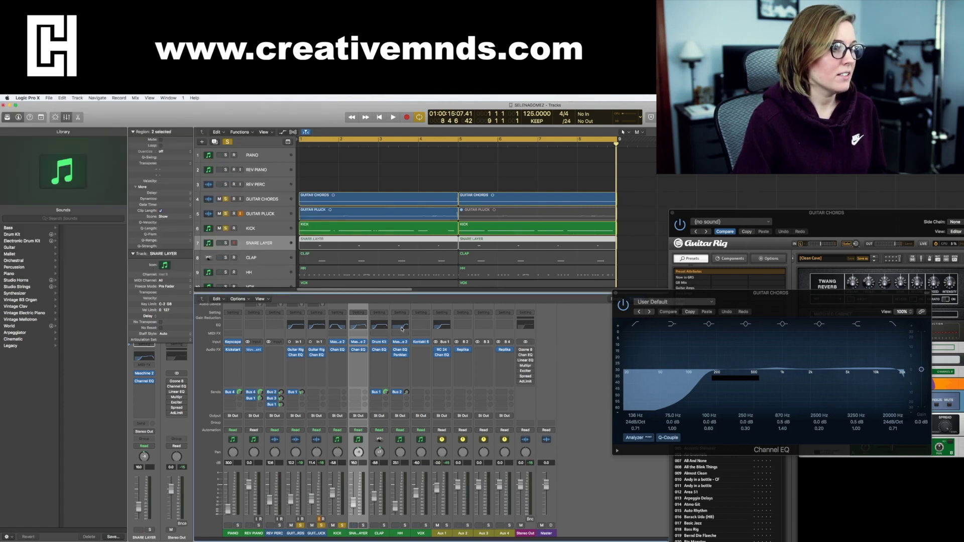
pyautogui.click(402, 329)
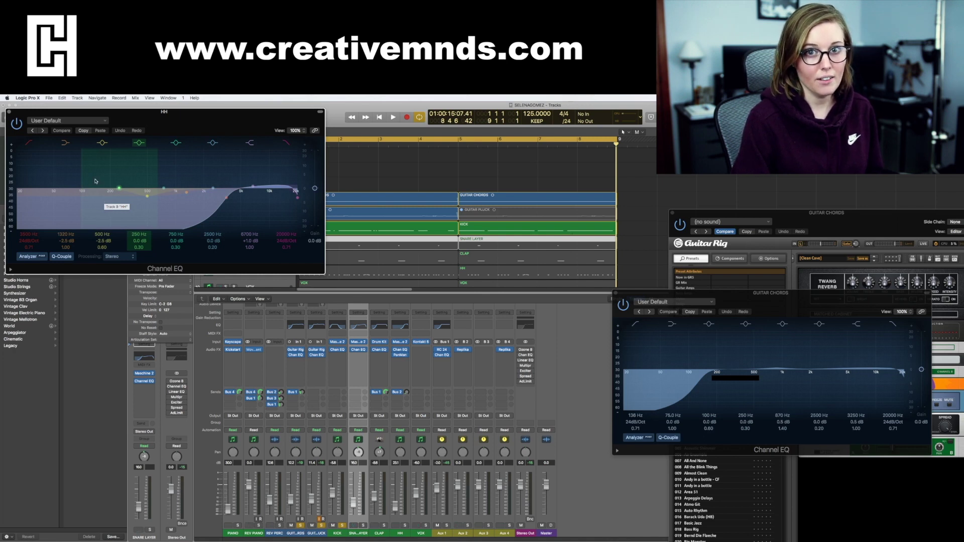
# - Close the HH Channel EQ window
pyautogui.click(9, 112)
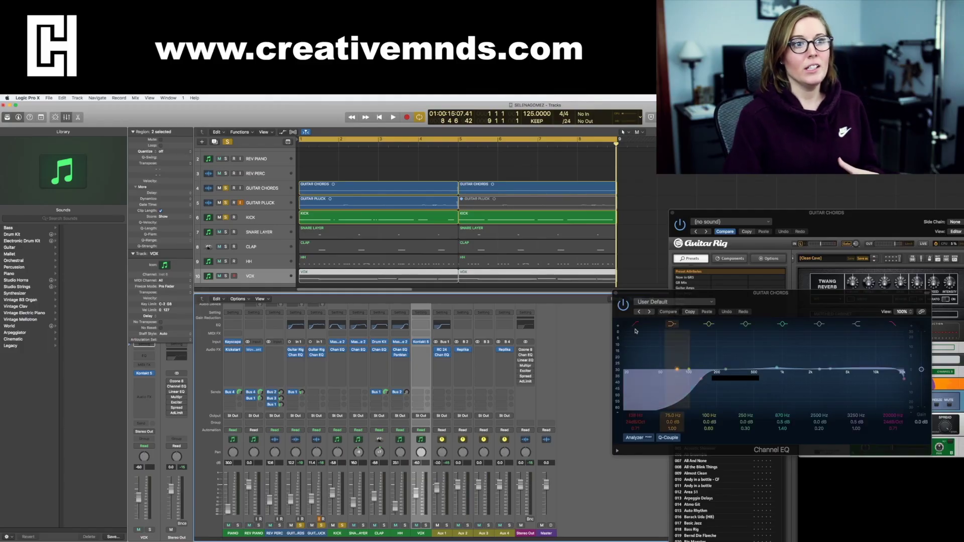
# - Close the GUITAR CHORDS Channel EQ, Guitar Rig and Ozone 8 windows
pyautogui.click(617, 293)
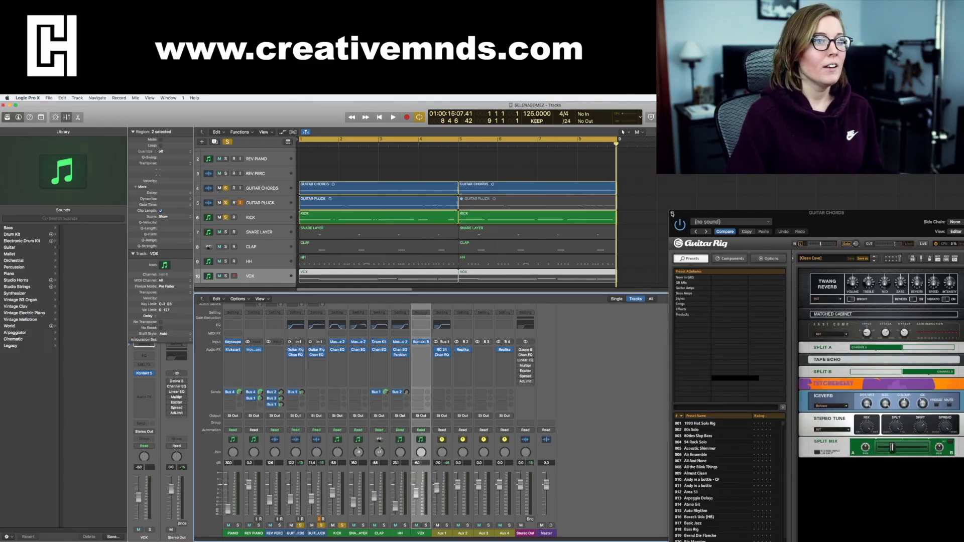
pyautogui.click(672, 214)
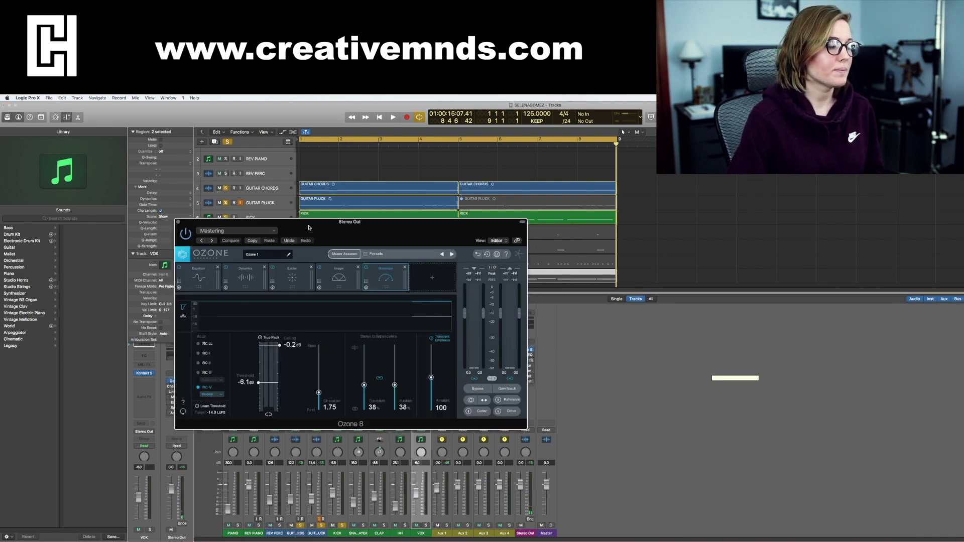
pyautogui.moveTo(309, 227); pyautogui.dragTo(749, 304)
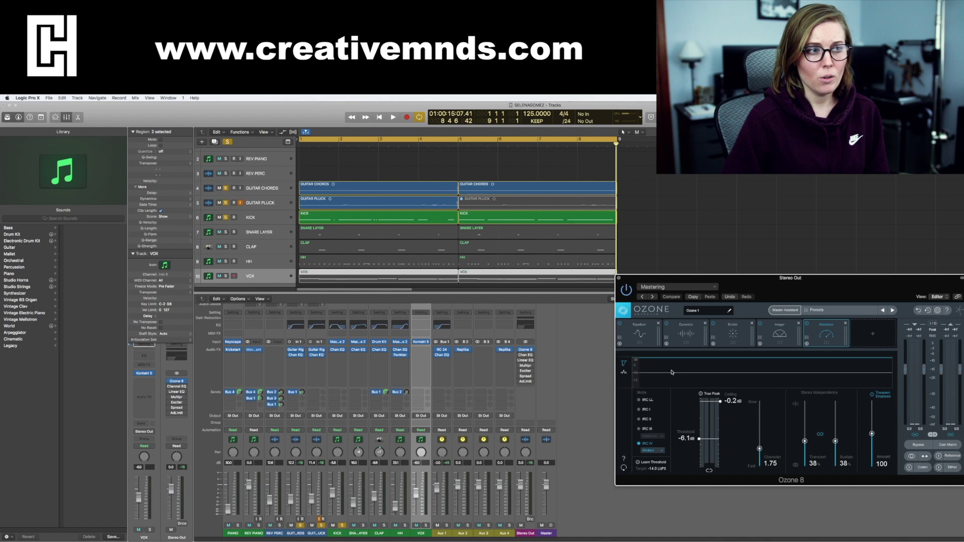
pyautogui.press('v')
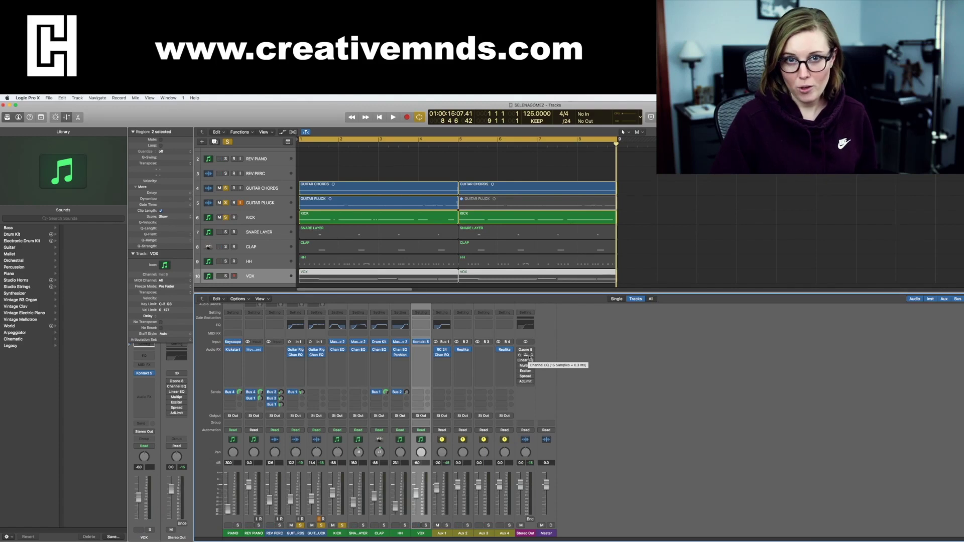
# - Open Stereo Out's Channel EQ, Linear Phase EQ, Multipressor, Exciter and Stereo Spread, arranged on the right
pyautogui.click(526, 355)
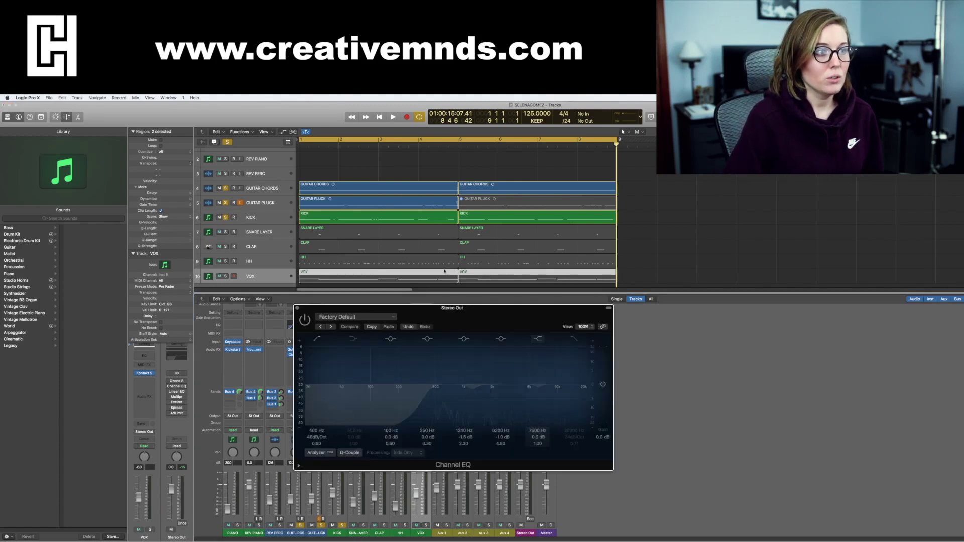
pyautogui.moveTo(433, 311); pyautogui.dragTo(756, 238)
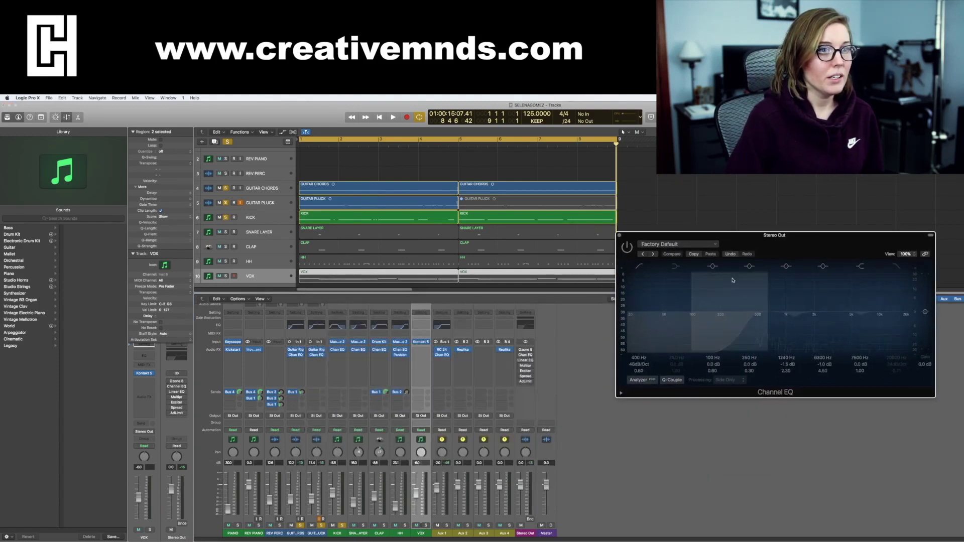
pyautogui.click(525, 360)
pyautogui.moveTo(327, 279); pyautogui.dragTo(793, 351)
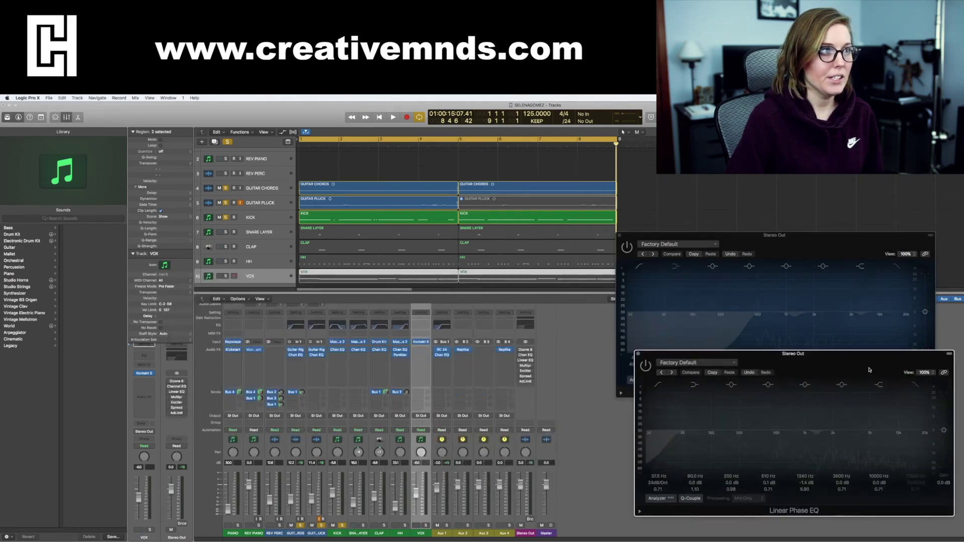
pyautogui.click(526, 365)
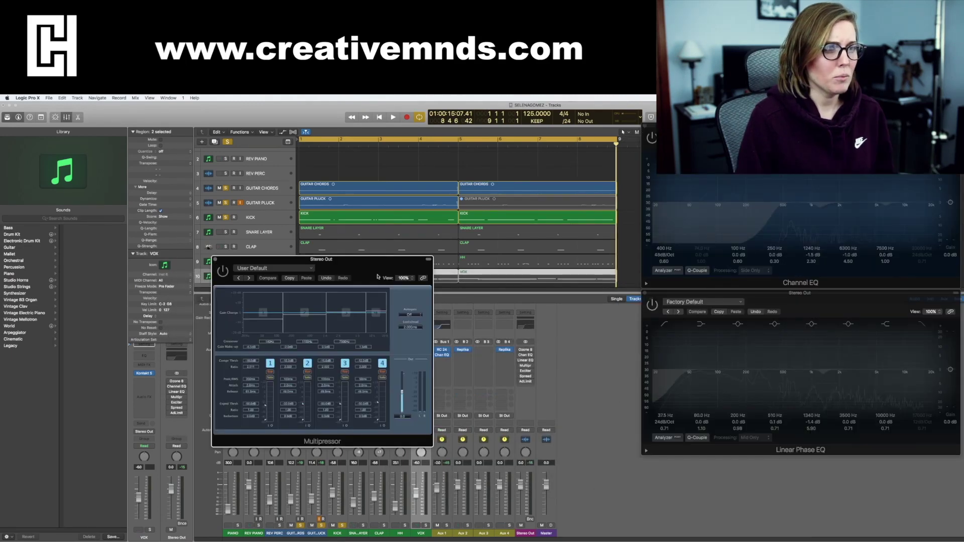
pyautogui.moveTo(378, 277); pyautogui.dragTo(893, 149)
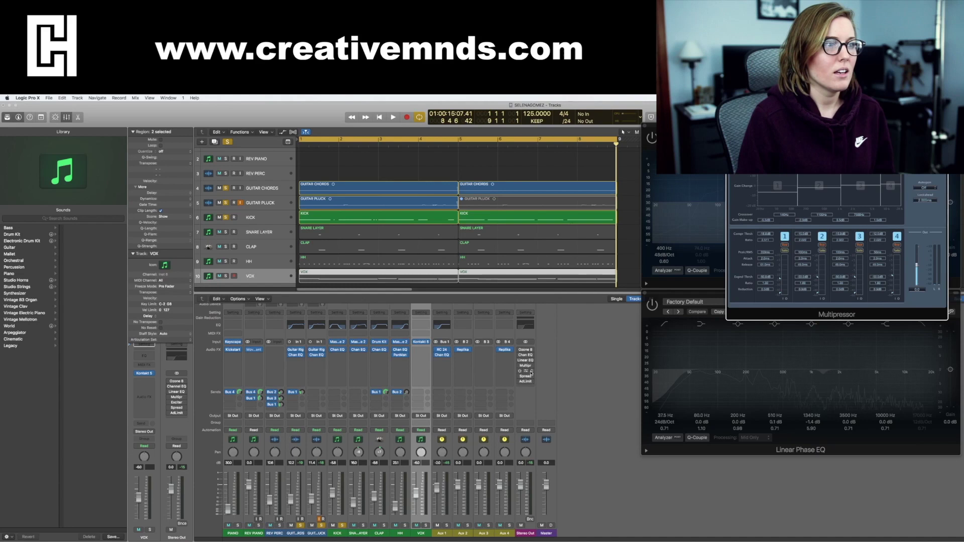
pyautogui.click(525, 371)
pyautogui.moveTo(310, 281); pyautogui.dragTo(870, 320)
pyautogui.click(526, 376)
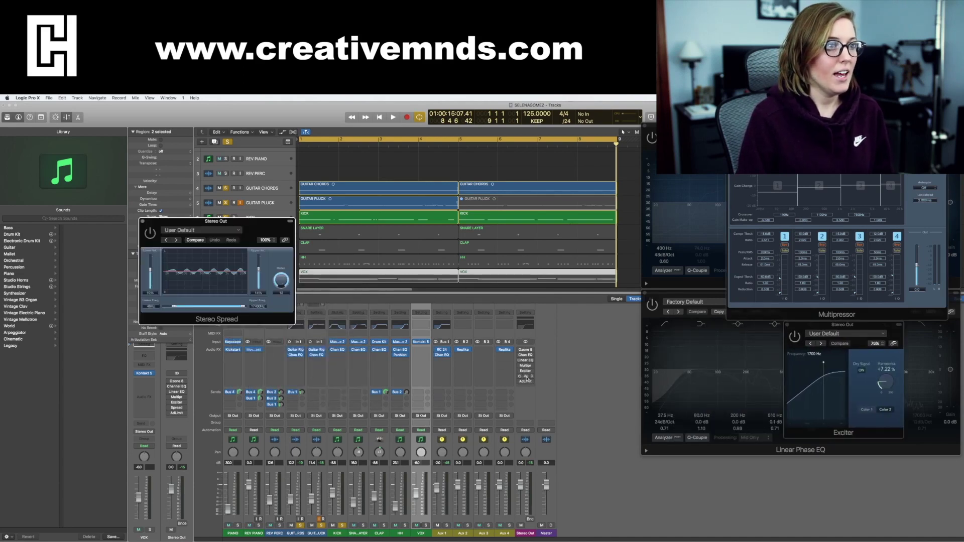
pyautogui.moveTo(229, 227); pyautogui.dragTo(860, 438)
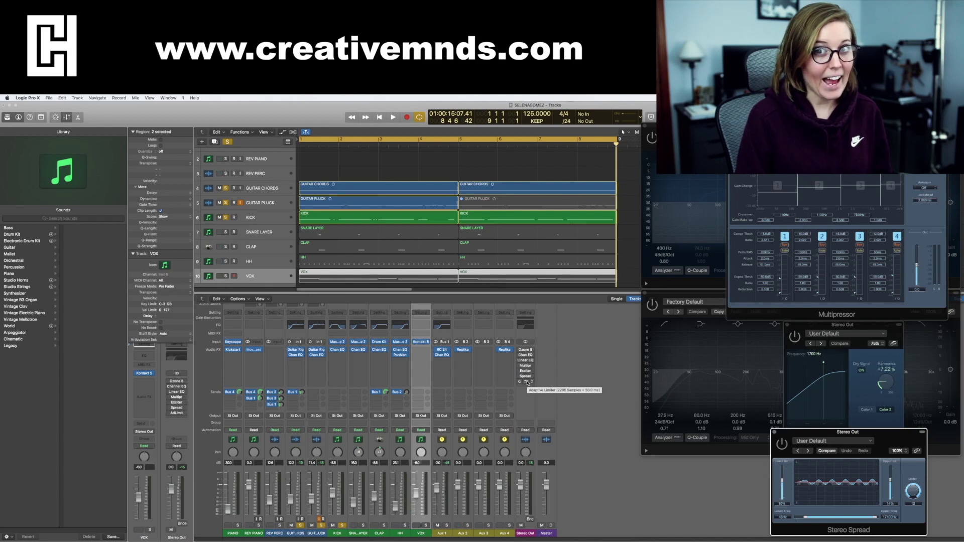
pyautogui.click(527, 383)
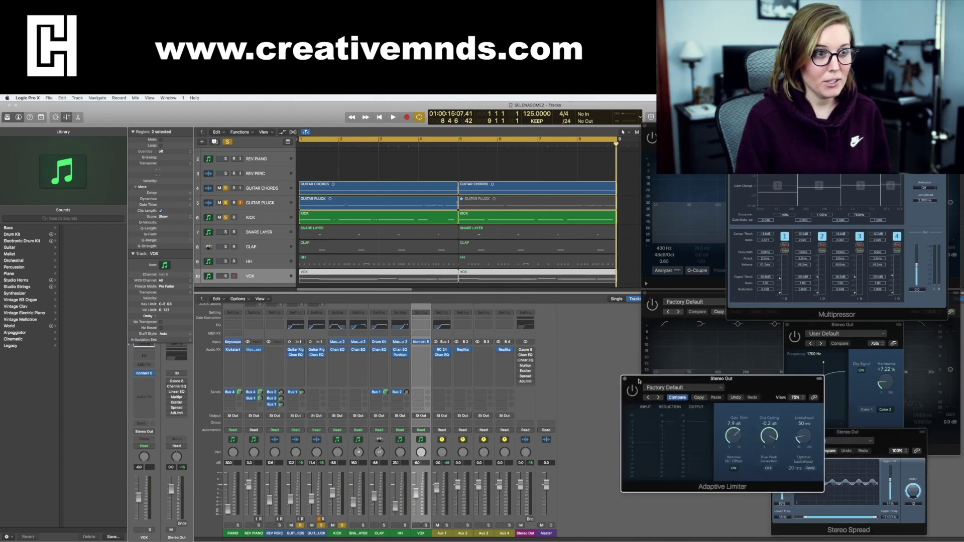
pyautogui.moveTo(732, 375); pyautogui.dragTo(698, 418)
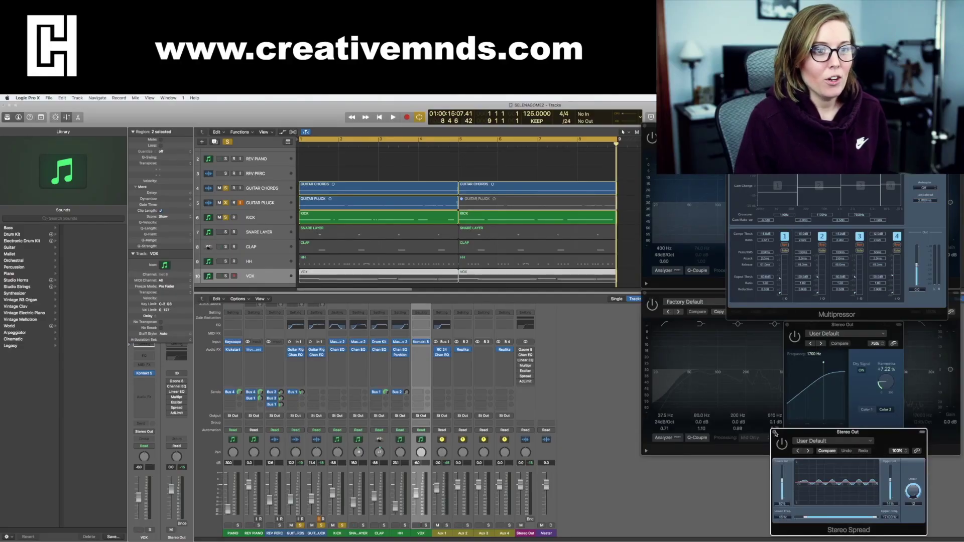
# - Close the Stereo Spread, Exciter, Multipressor and Linear Phase EQ windows, switching the Channel EQ on
pyautogui.click(775, 433)
pyautogui.click(787, 325)
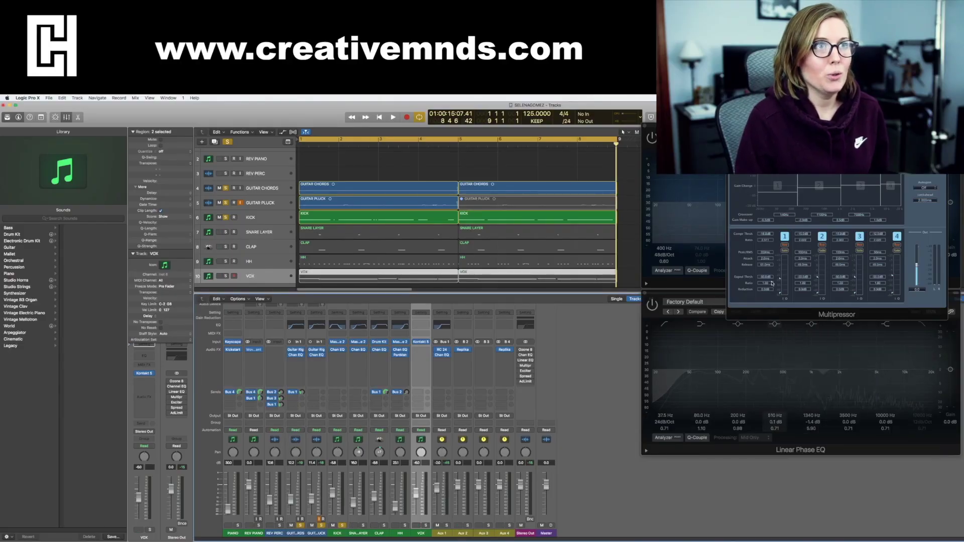
pyautogui.click(730, 156)
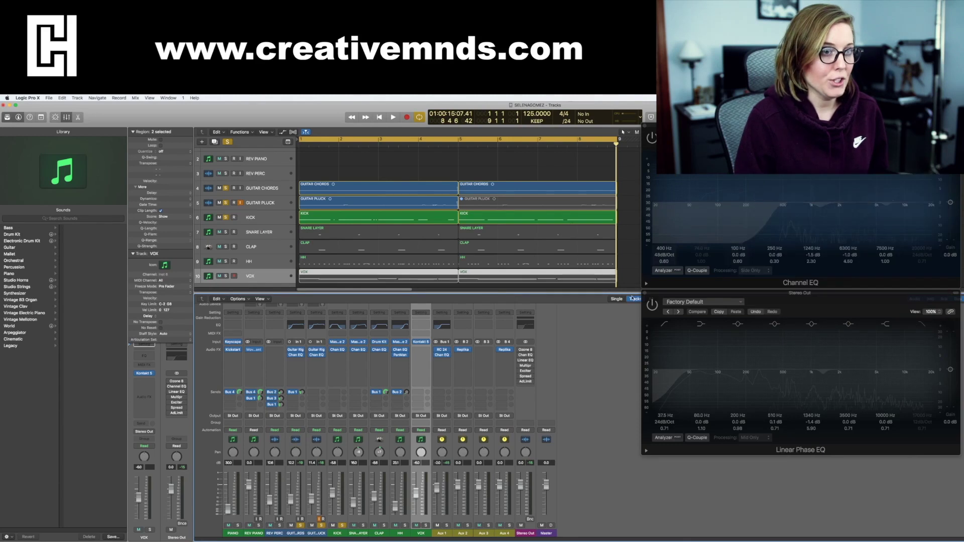
pyautogui.click(645, 294)
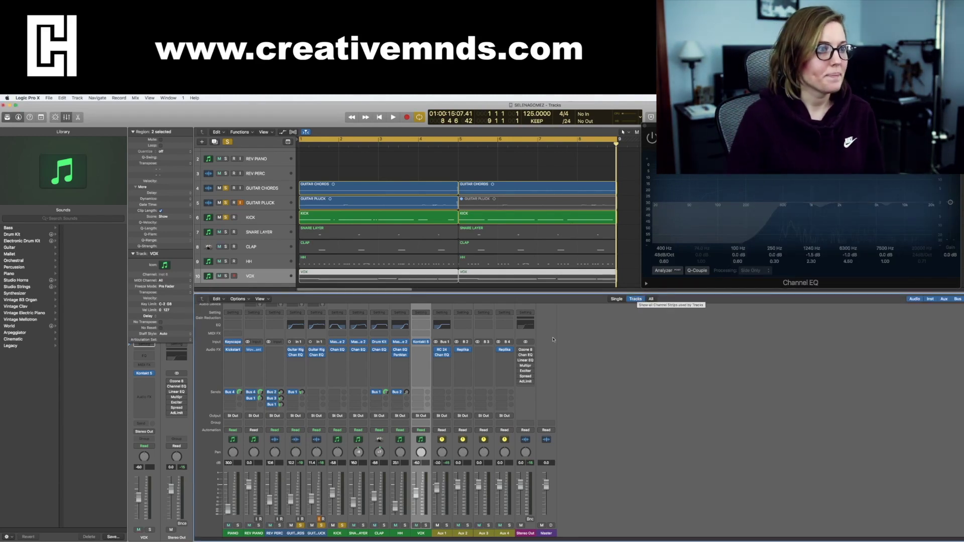
pyautogui.click(520, 355)
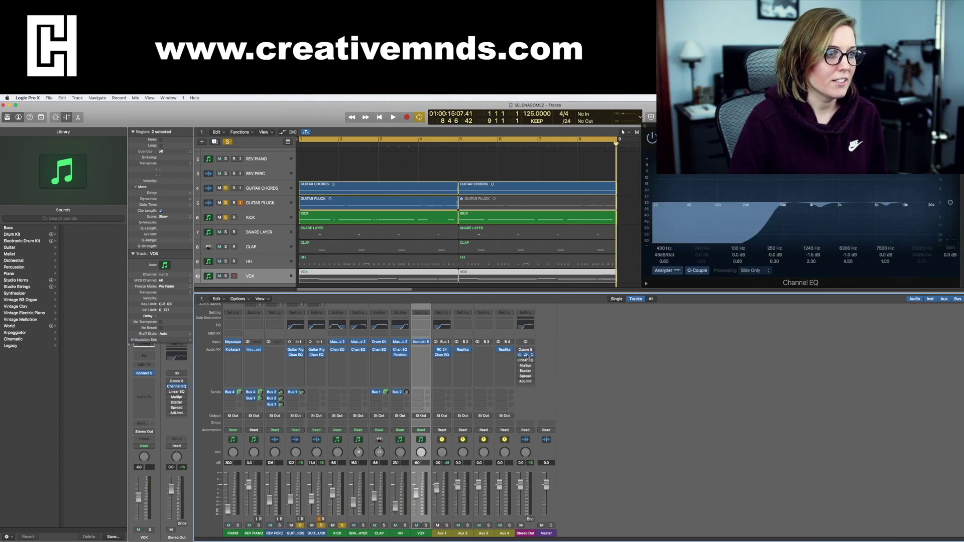
pyautogui.moveTo(814, 135); pyautogui.dragTo(809, 305)
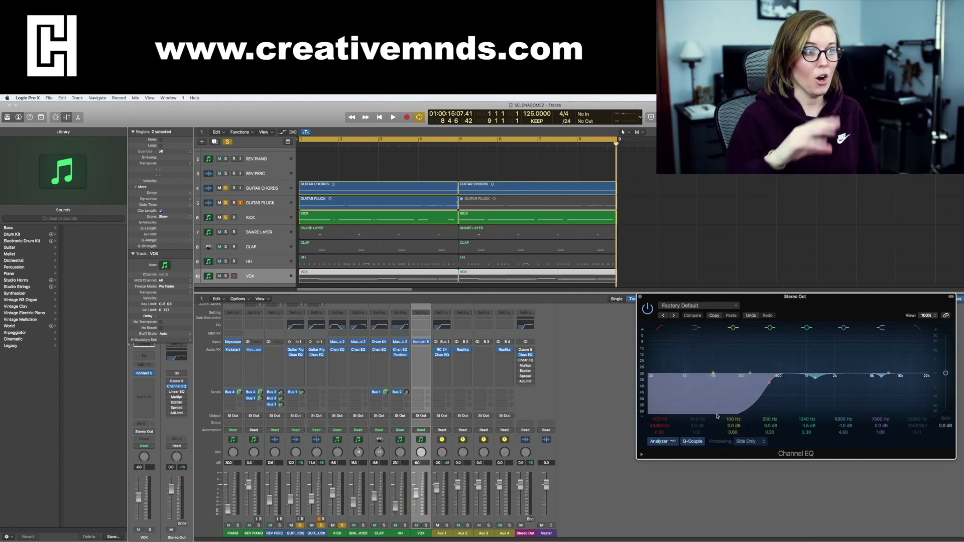
# - Clear the solo, A/B the Stereo Out Channel EQ during playback, then stop and close it
pyautogui.click(646, 310)
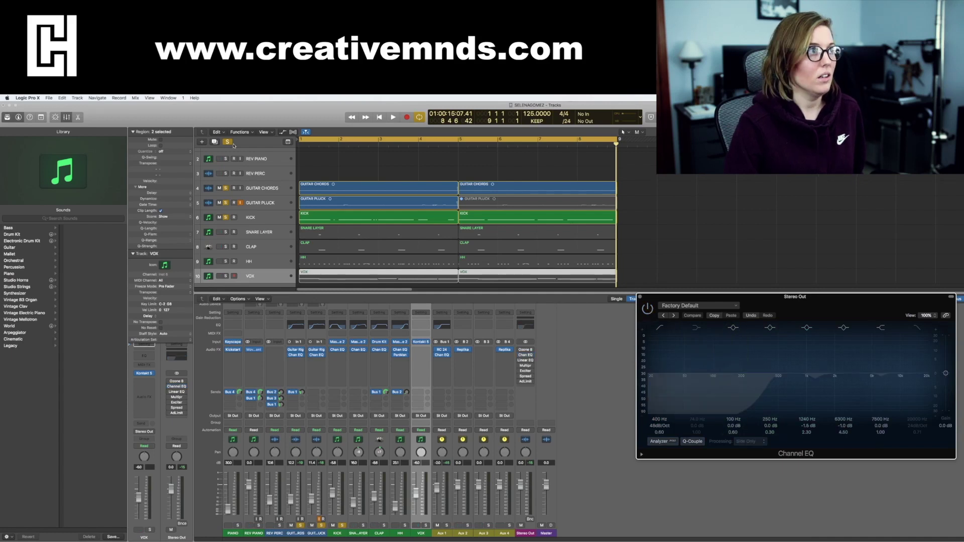
pyautogui.click(227, 141)
pyautogui.scroll(-1, 574, 268)
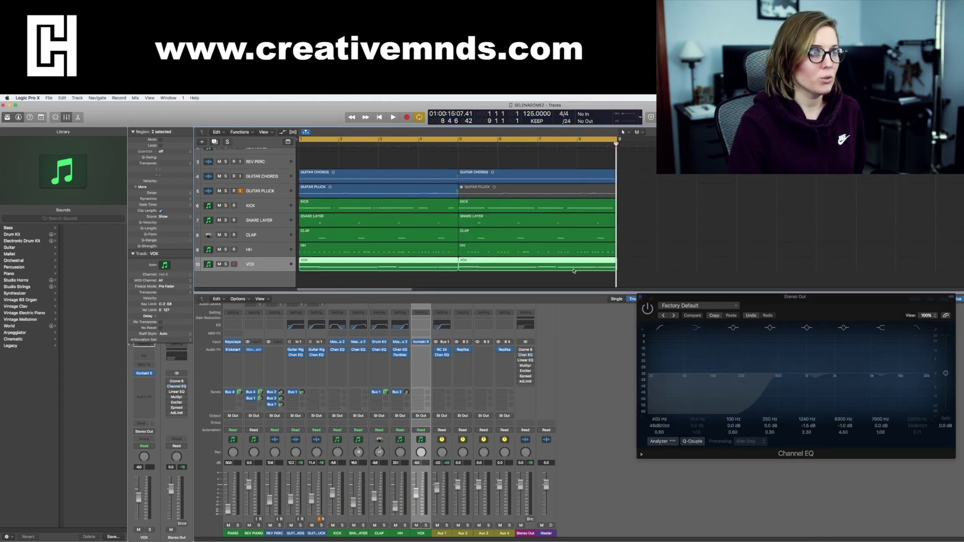
pyautogui.press('space')
pyautogui.moveTo(657, 305); pyautogui.dragTo(674, 280)
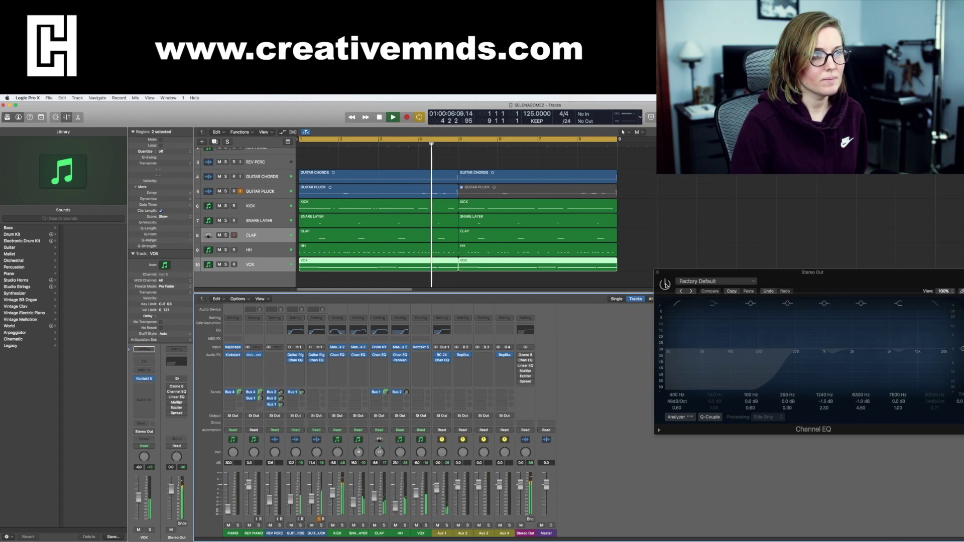
pyautogui.click(665, 284)
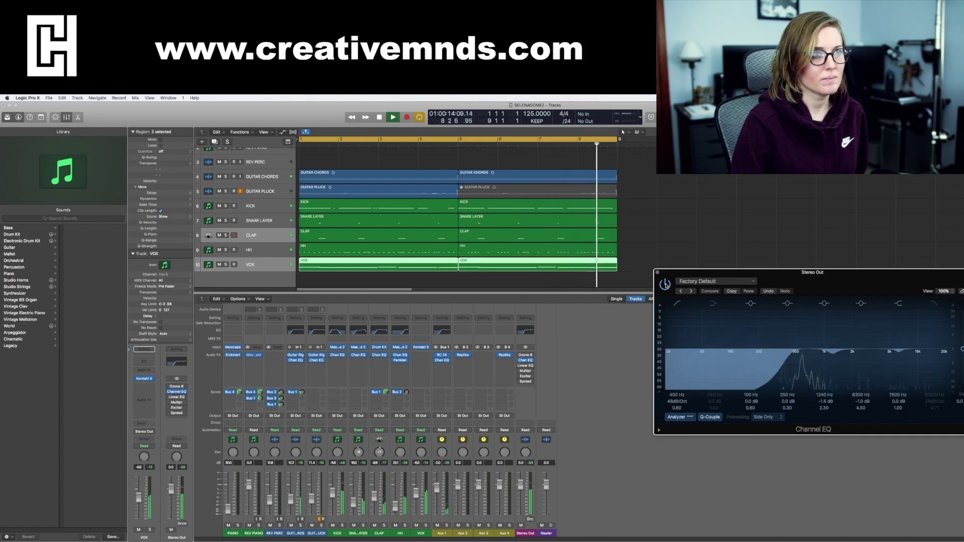
pyautogui.click(665, 284)
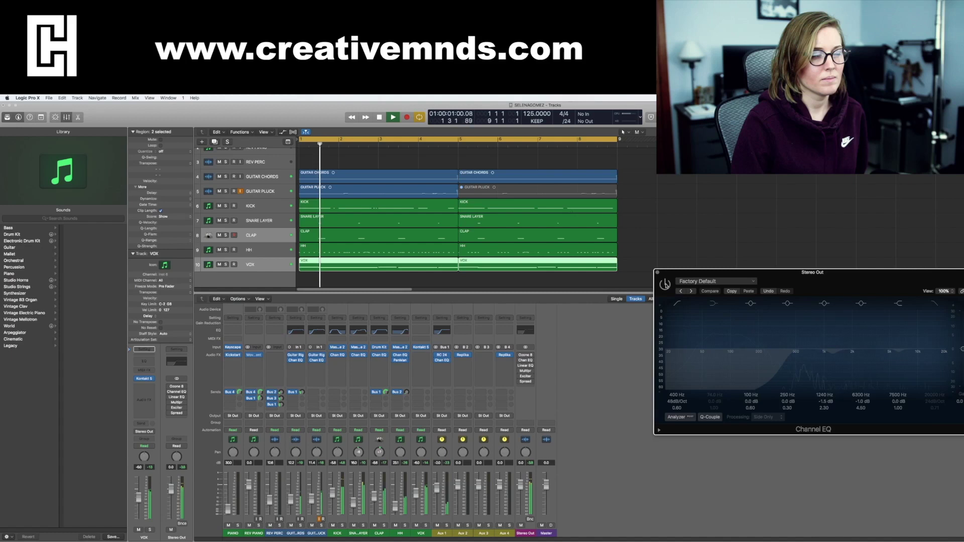
pyautogui.press('space')
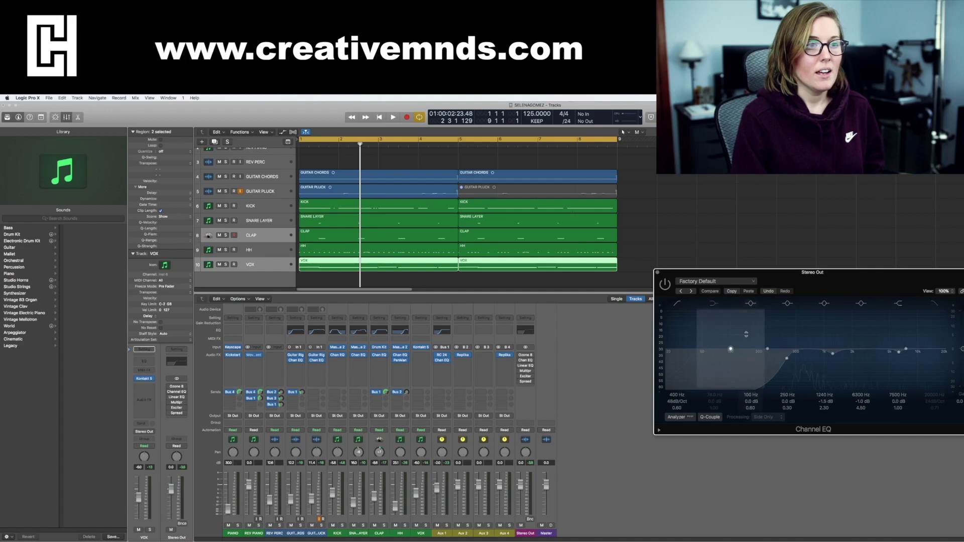
pyautogui.click(658, 273)
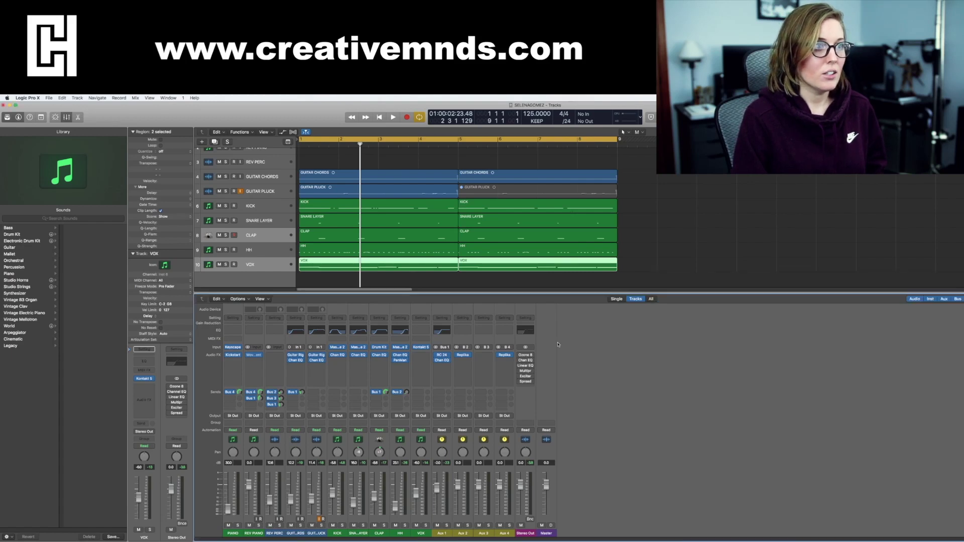
# - Reopen the Stereo Out Linear Phase EQ, bypass it, and play the beat to compare
pyautogui.click(525, 366)
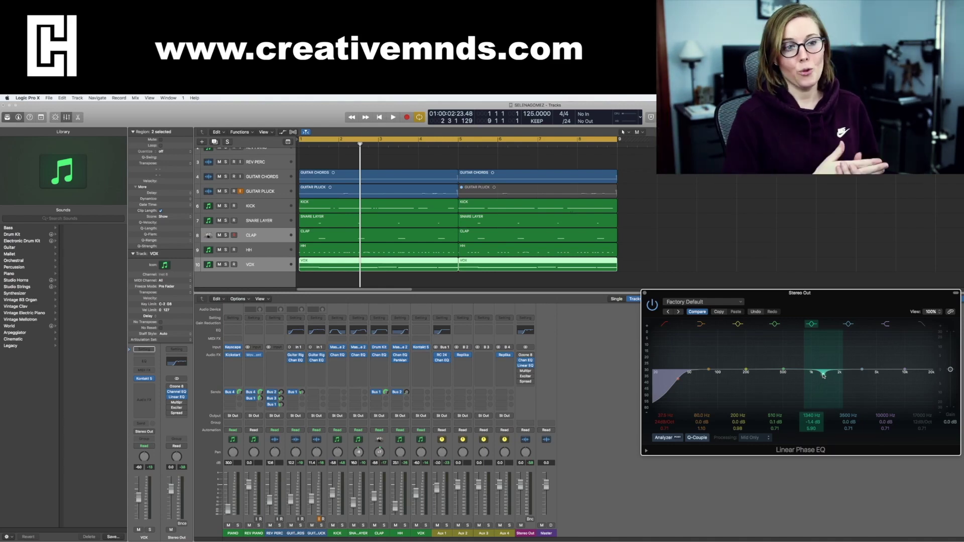
pyautogui.click(654, 305)
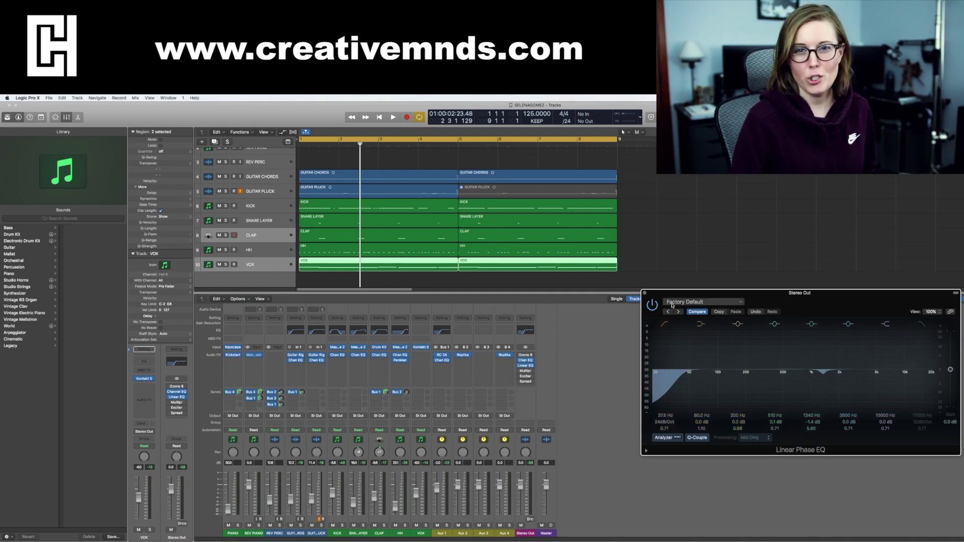
pyautogui.press('space')
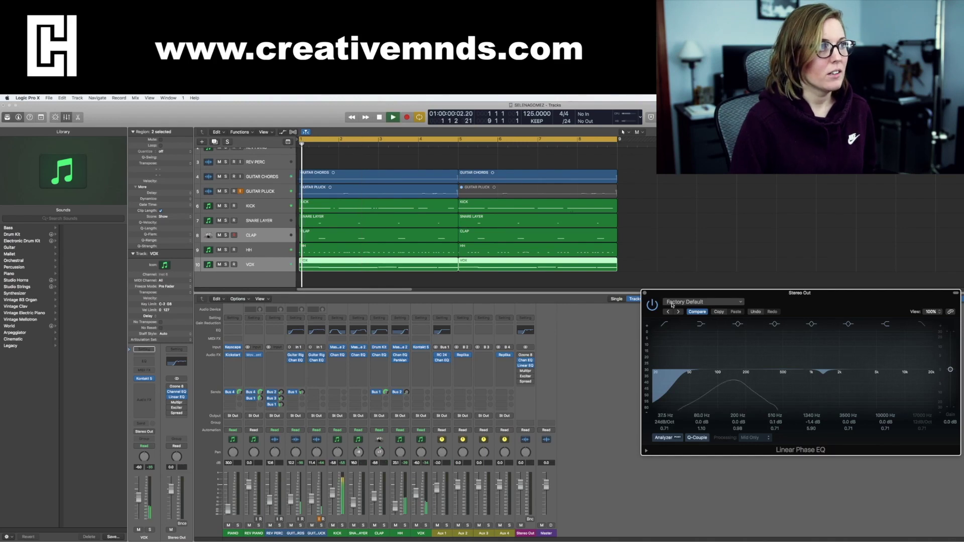
# - Close the Linear Phase EQ window and stop playback
pyautogui.click(646, 295)
pyautogui.press('space')
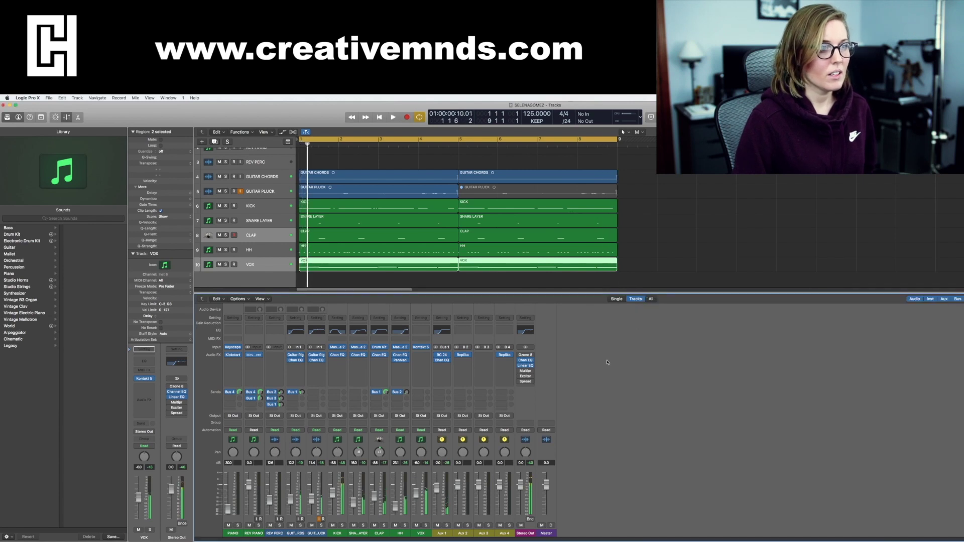
pyautogui.click(526, 374)
pyautogui.click(527, 367)
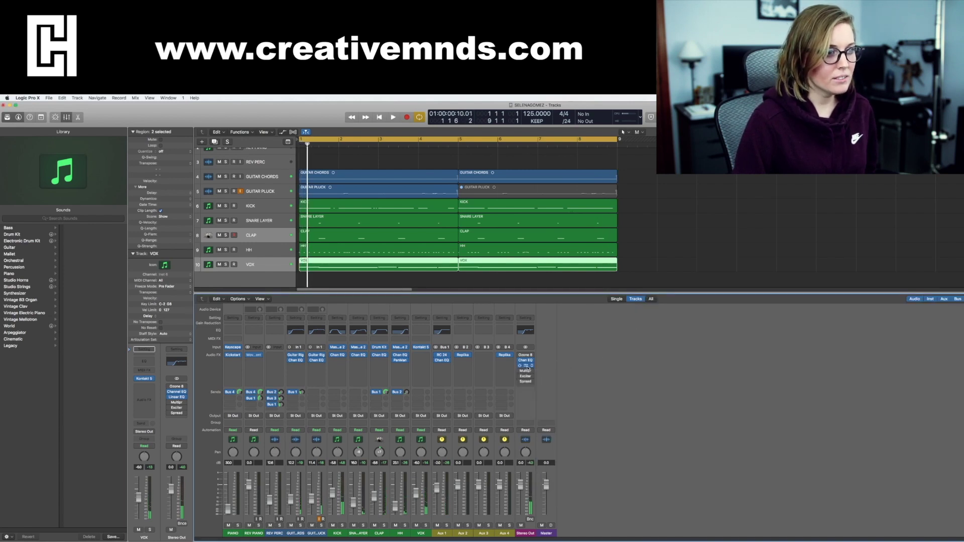
# - Open the Stereo Out Multipressor, switch it on, and play the beat through it
pyautogui.click(526, 372)
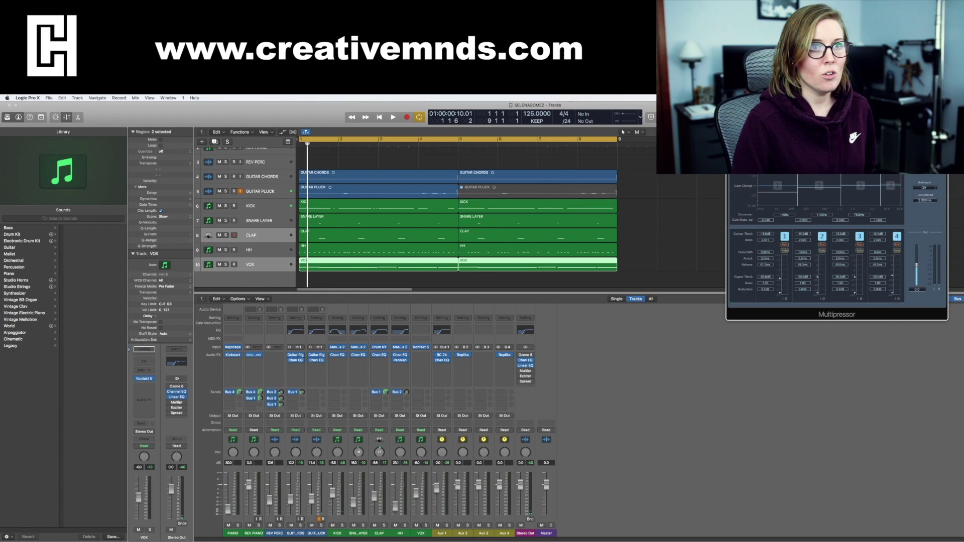
pyautogui.moveTo(848, 187); pyautogui.dragTo(788, 267)
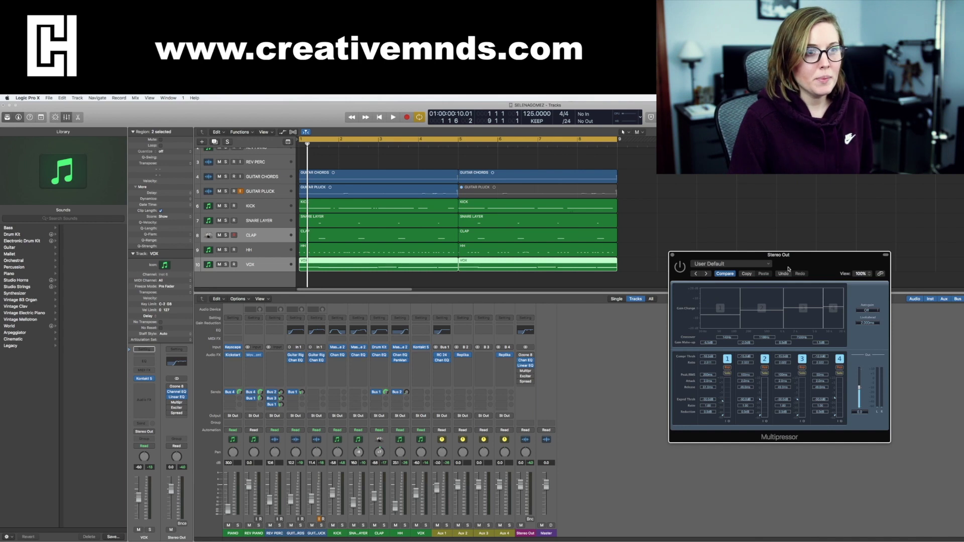
pyautogui.click(679, 268)
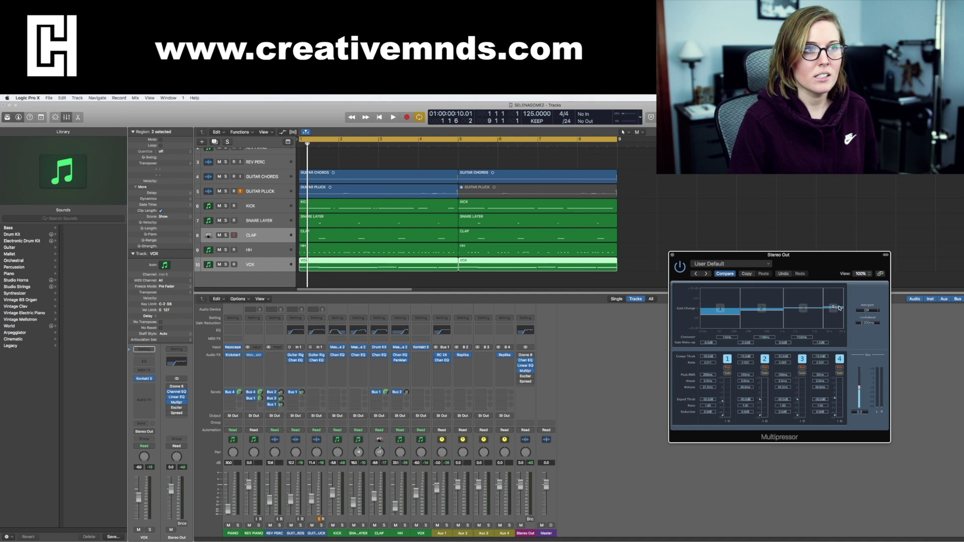
pyautogui.press('space')
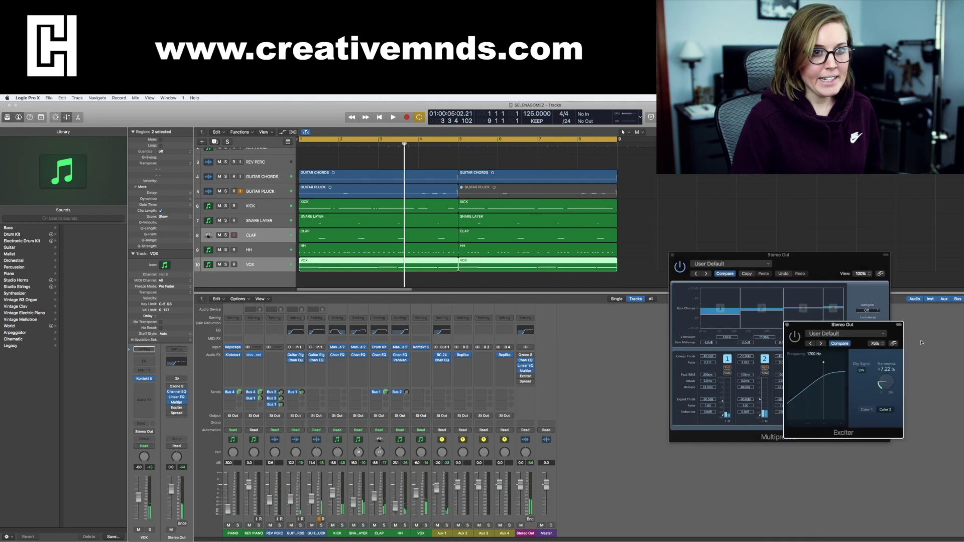
# - Compare the master Exciter with its saved setting, then raise Harmonics to about 79% while auditioning the beat
pyautogui.moveTo(874, 324); pyautogui.dragTo(796, 320)
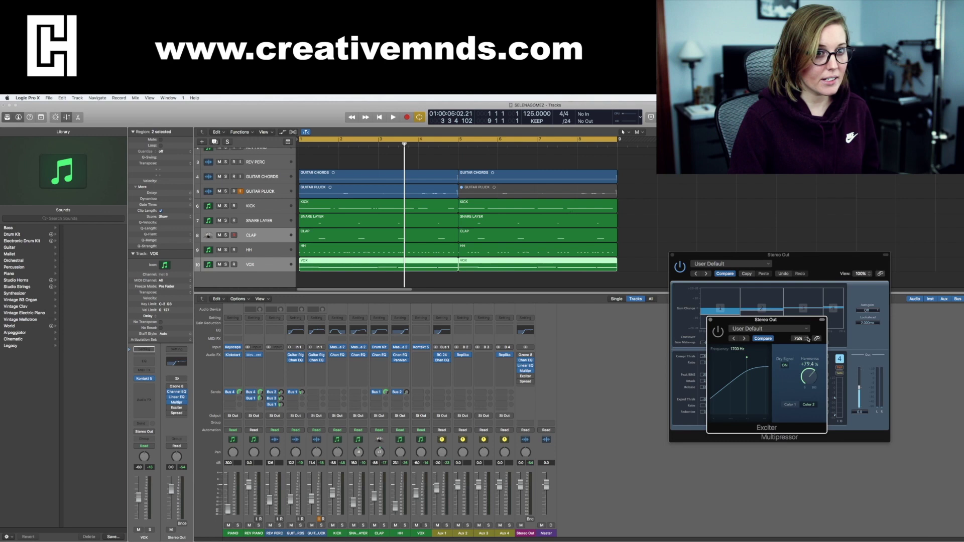
pyautogui.click(763, 339)
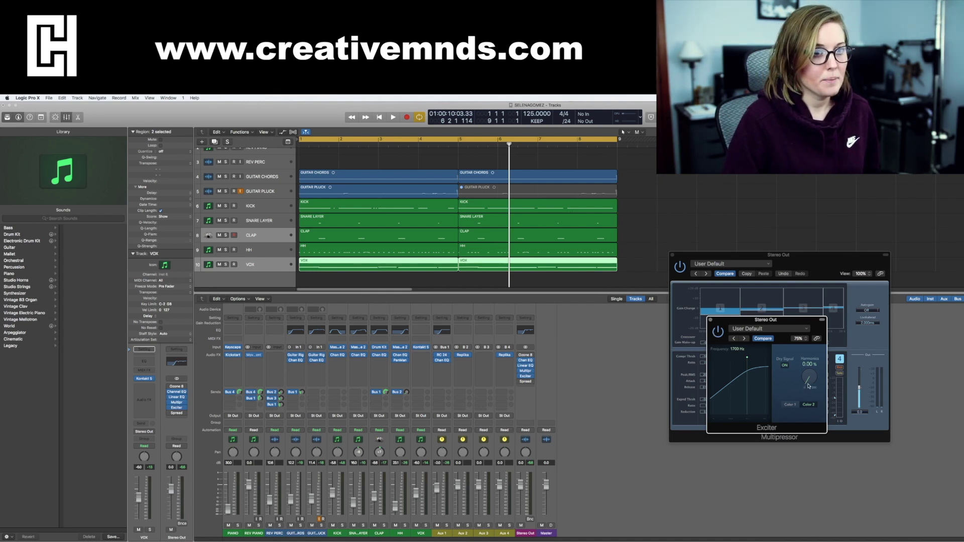
pyautogui.press('space')
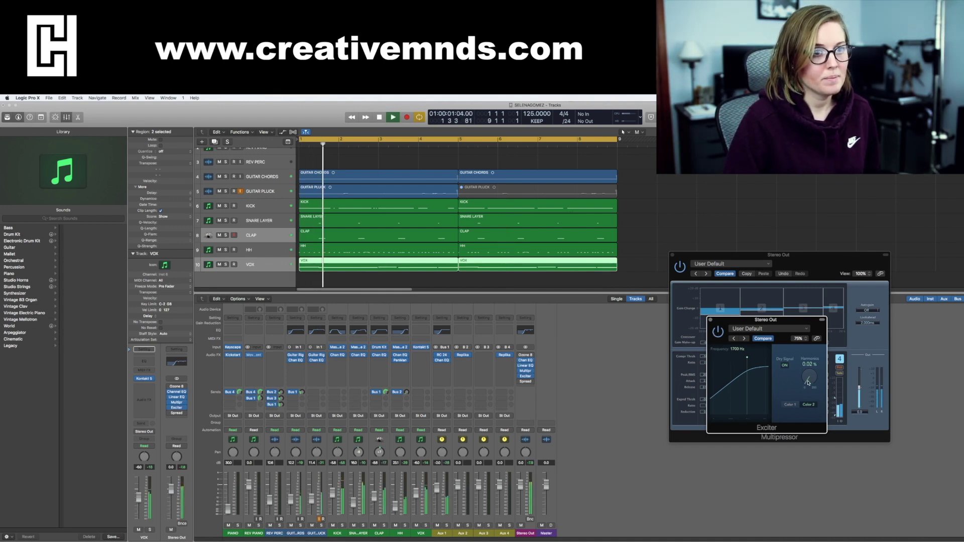
pyautogui.moveTo(808, 384); pyautogui.dragTo(805, 370)
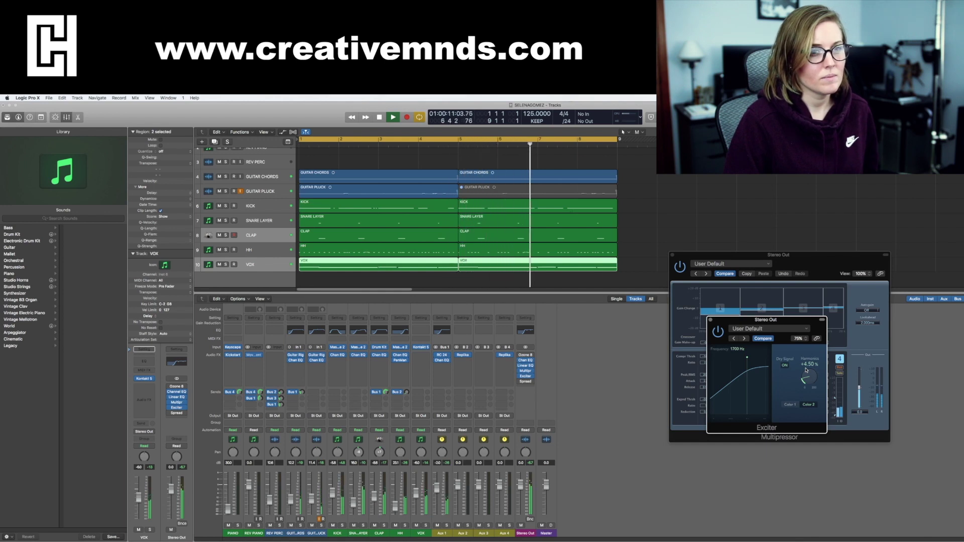
pyautogui.press('space')
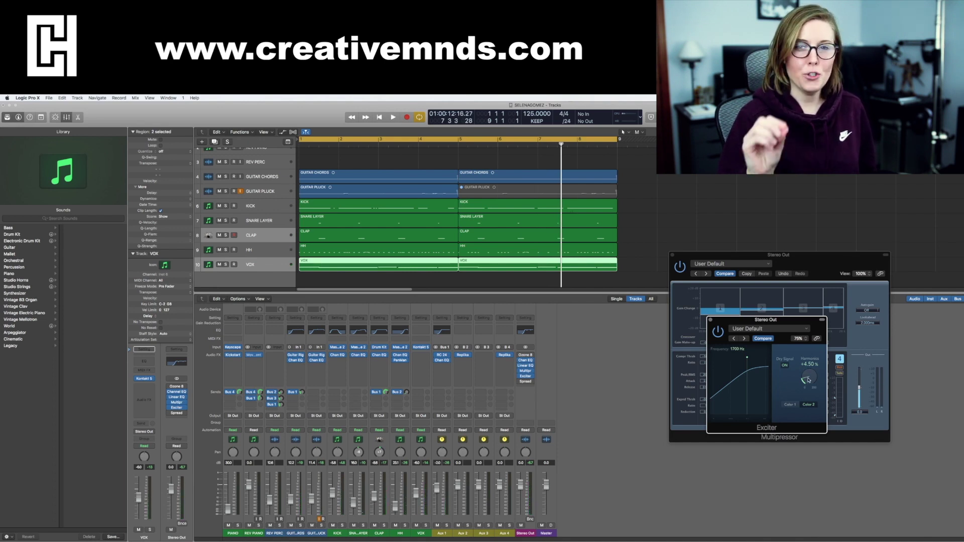
pyautogui.moveTo(808, 380); pyautogui.dragTo(813, 380)
pyautogui.press('space')
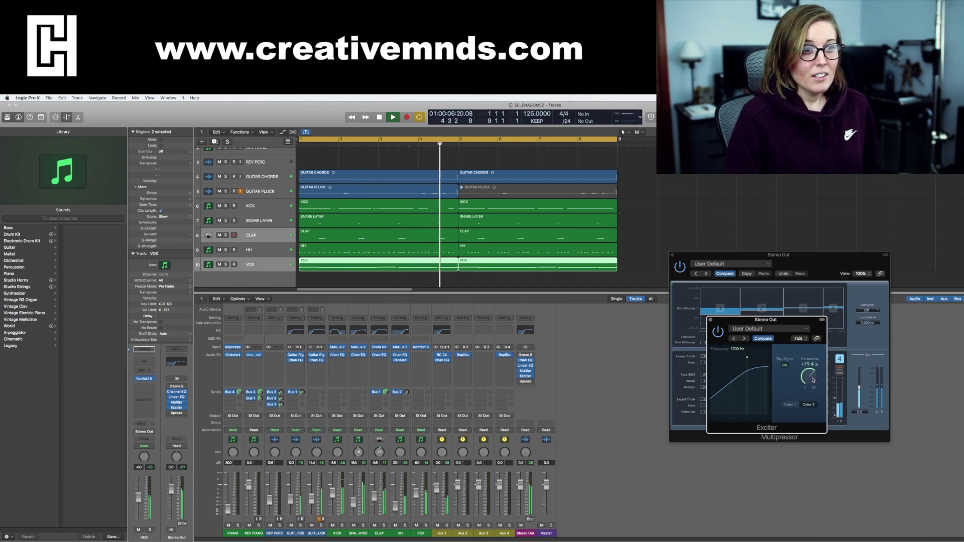
pyautogui.press('space')
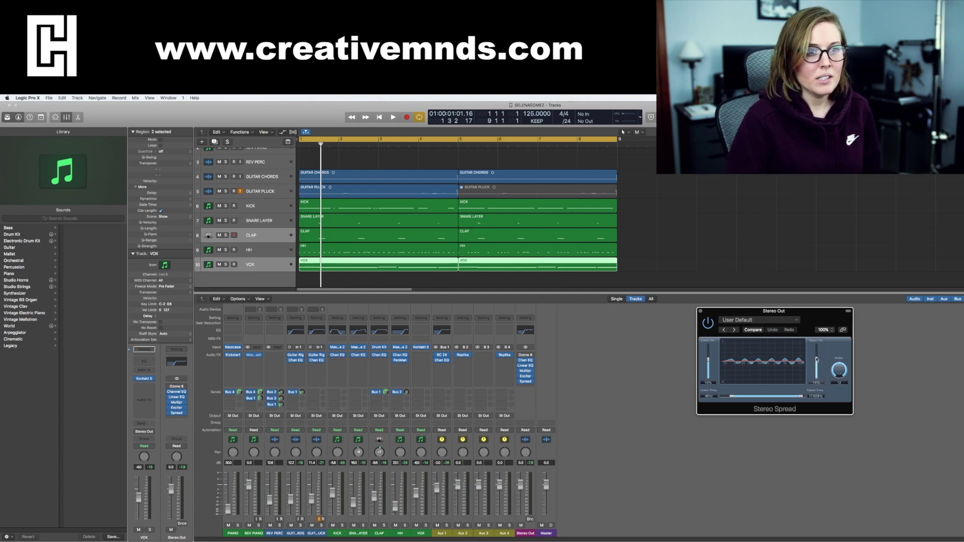
# - Try Stereo Spread's Upper Int. at 100%, then settle it at 38%
pyautogui.moveTo(817, 360); pyautogui.dragTo(819, 342)
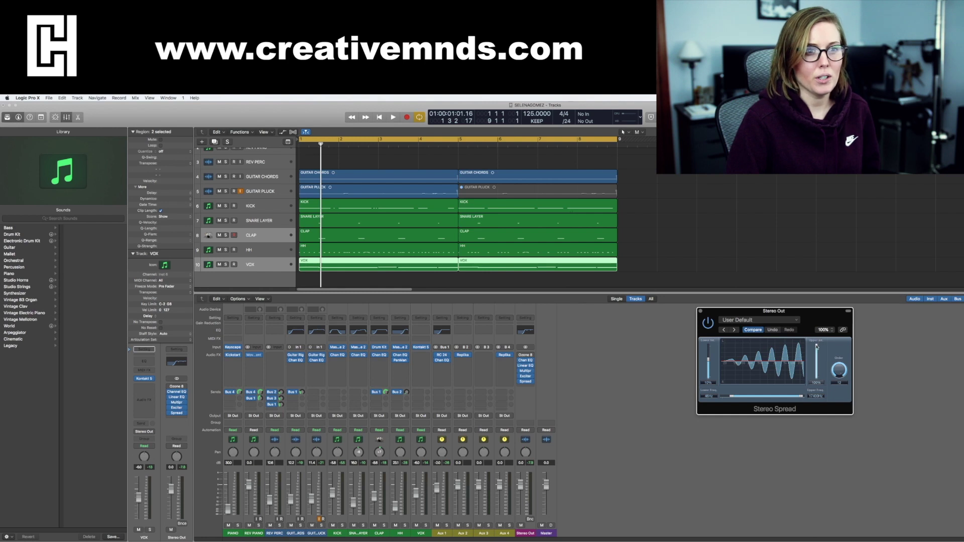
pyautogui.moveTo(816, 348); pyautogui.dragTo(816, 357)
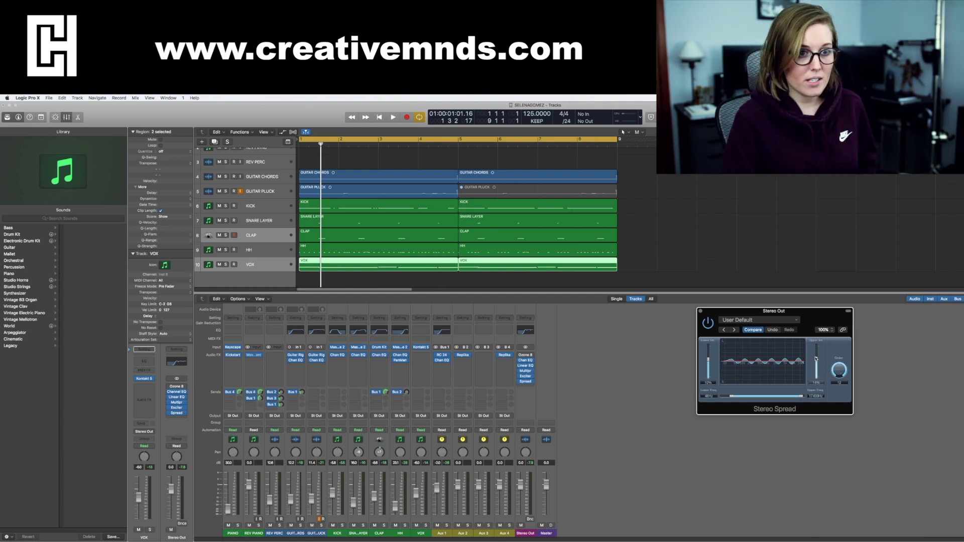
# - Close Stereo Spread and insert an Adaptive Limiter in the next Stereo Out slot
pyautogui.press('v')
pyautogui.click(534, 388)
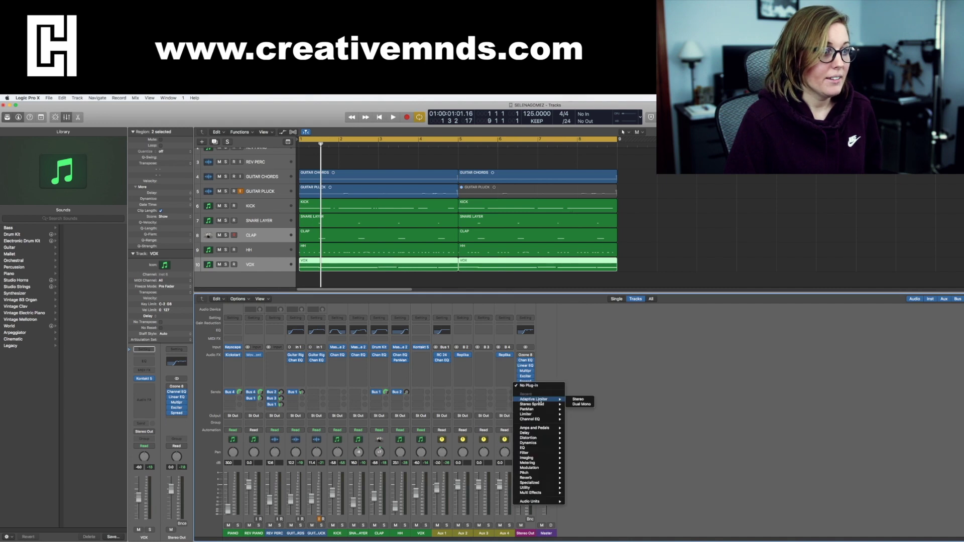
pyautogui.click(578, 399)
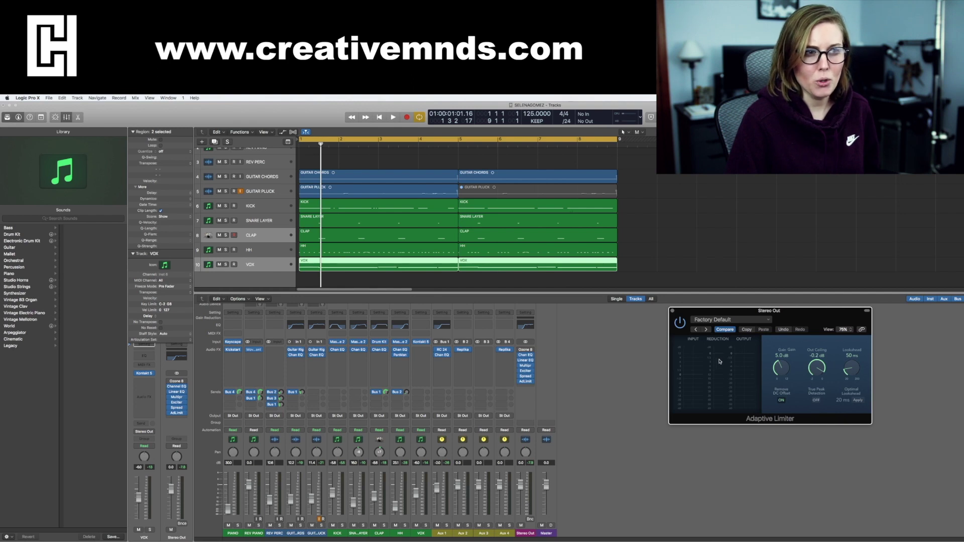
# - Raise the Adaptive Limiter gain to about 7.5 dB while playing the beat
pyautogui.press('space')
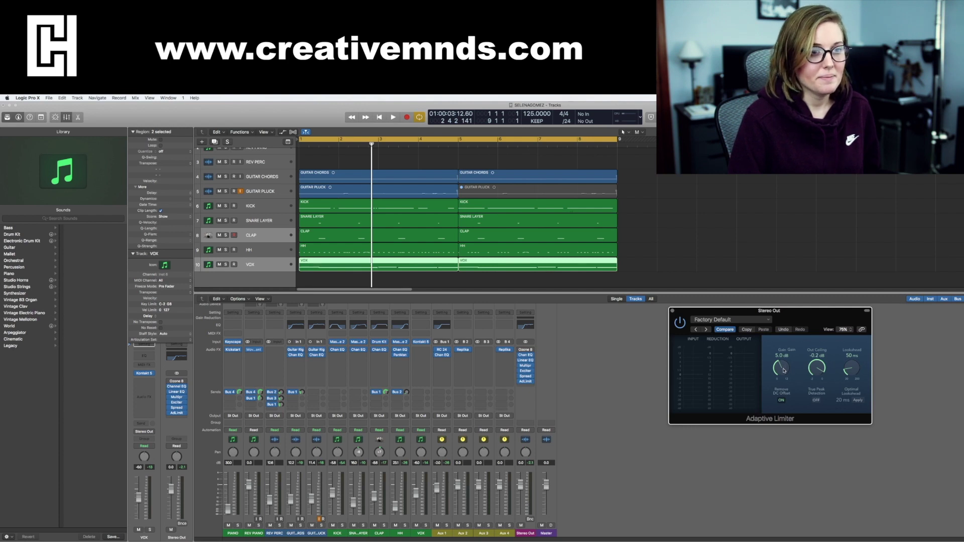
pyautogui.press('space')
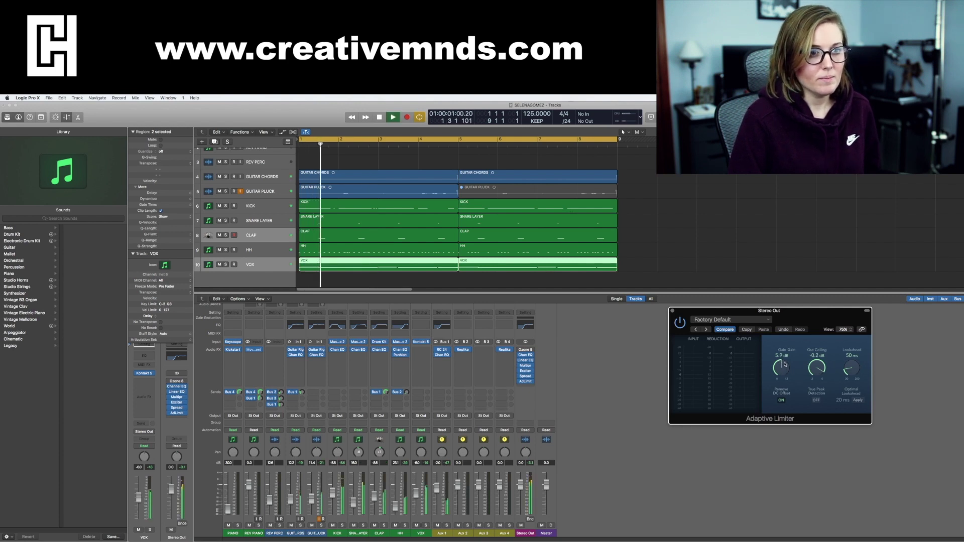
pyautogui.moveTo(784, 370); pyautogui.dragTo(787, 352)
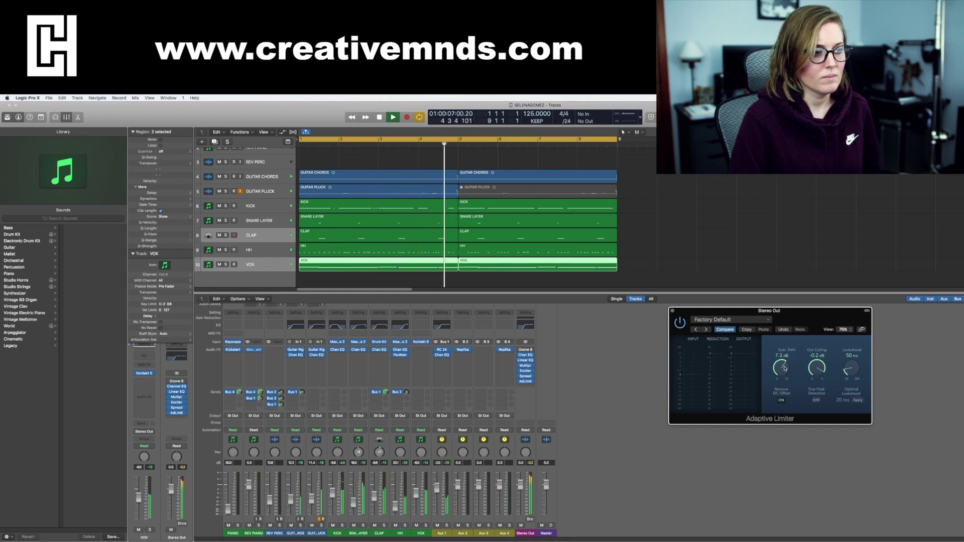
pyautogui.scroll(2, 785, 368)
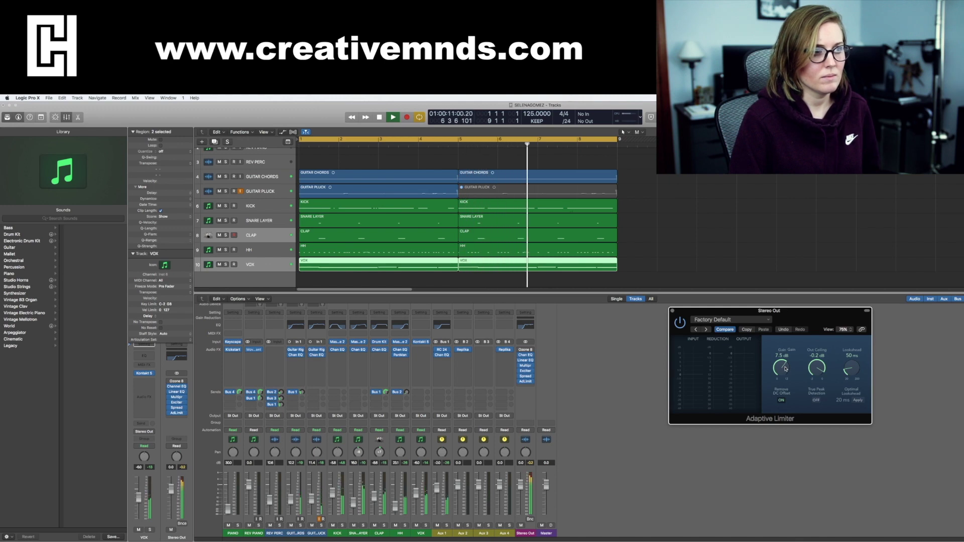
pyautogui.press('space')
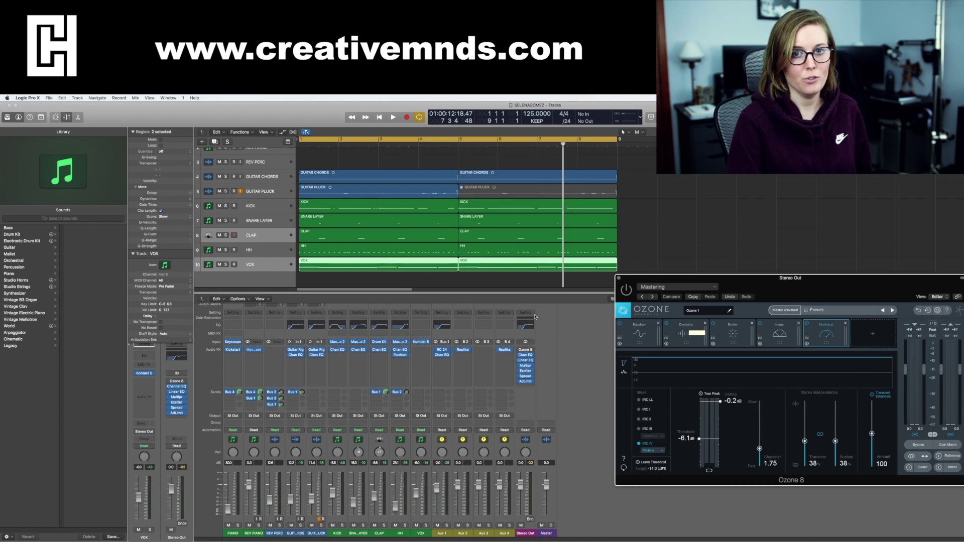
# - Lower the Ozone 8 Maximizer threshold to -6.5 dB with the beat playing
pyautogui.press('space')
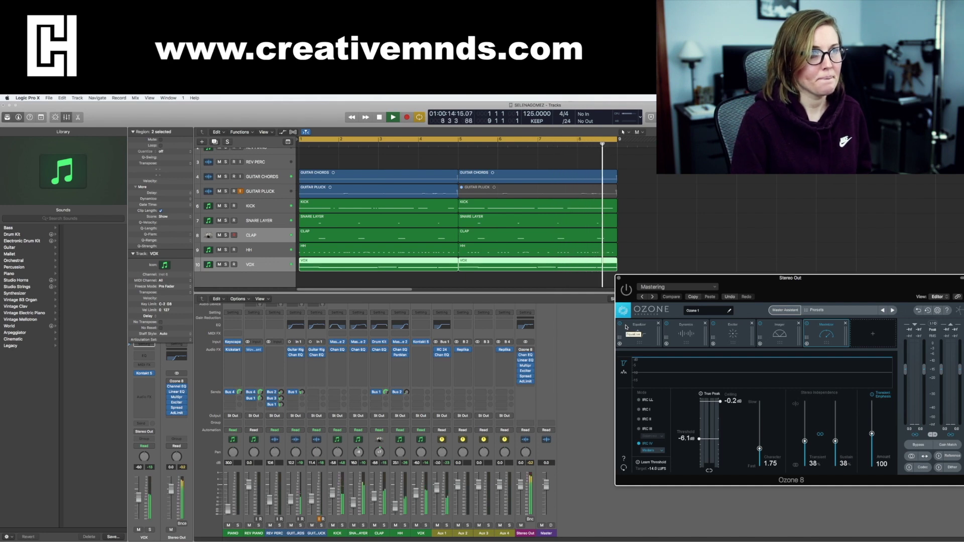
pyautogui.press('space')
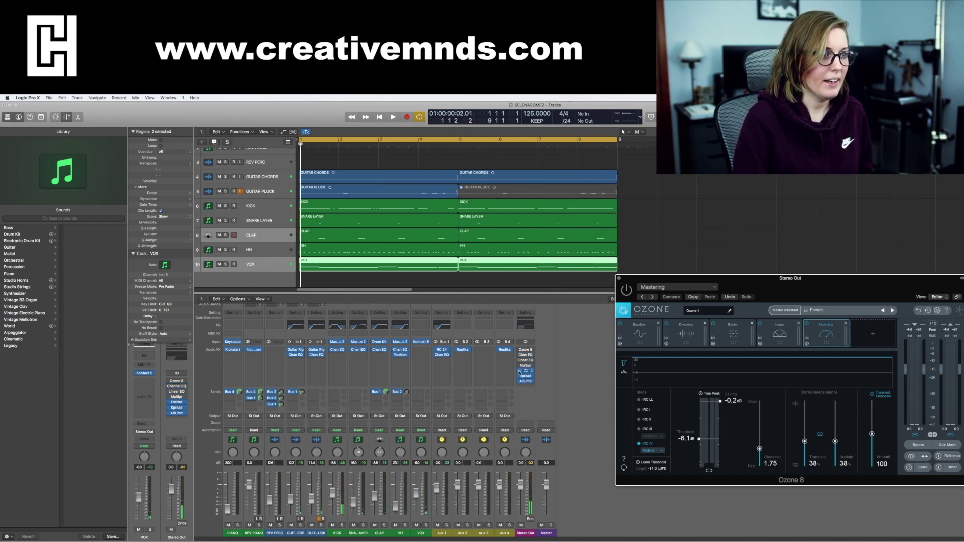
pyautogui.press('space')
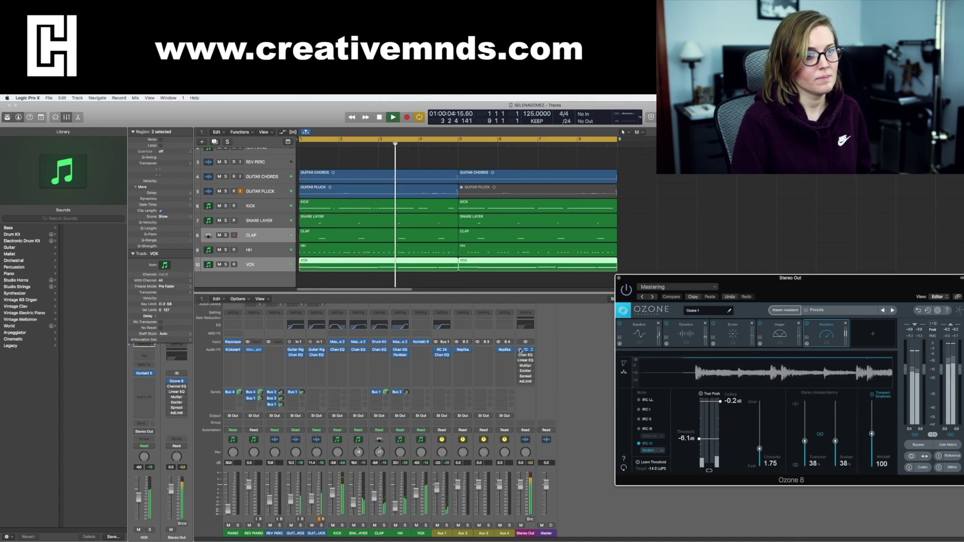
pyautogui.moveTo(698, 439); pyautogui.dragTo(696, 441)
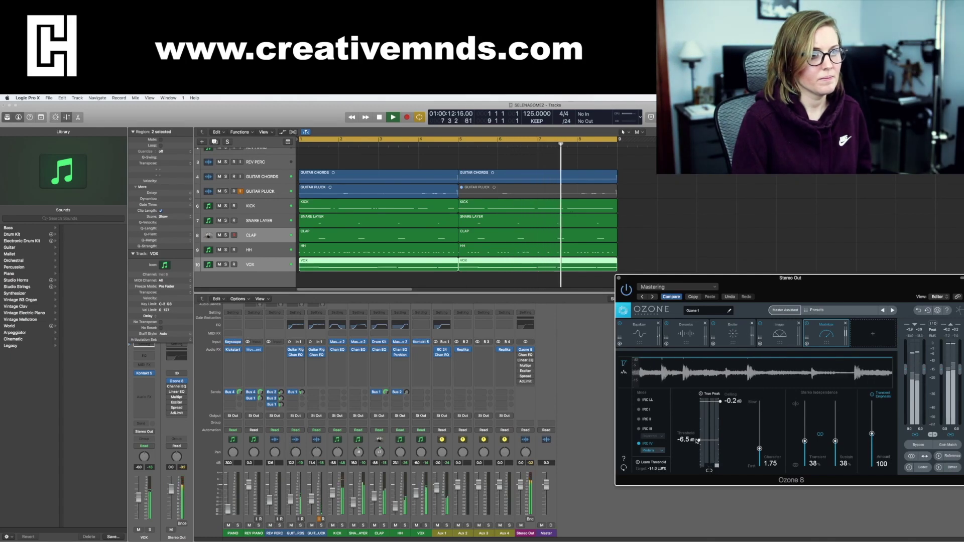
# - In Ozone 8's Dynamics module, set the compressor threshold to about -22.8 dB and stop playback
pyautogui.click(685, 332)
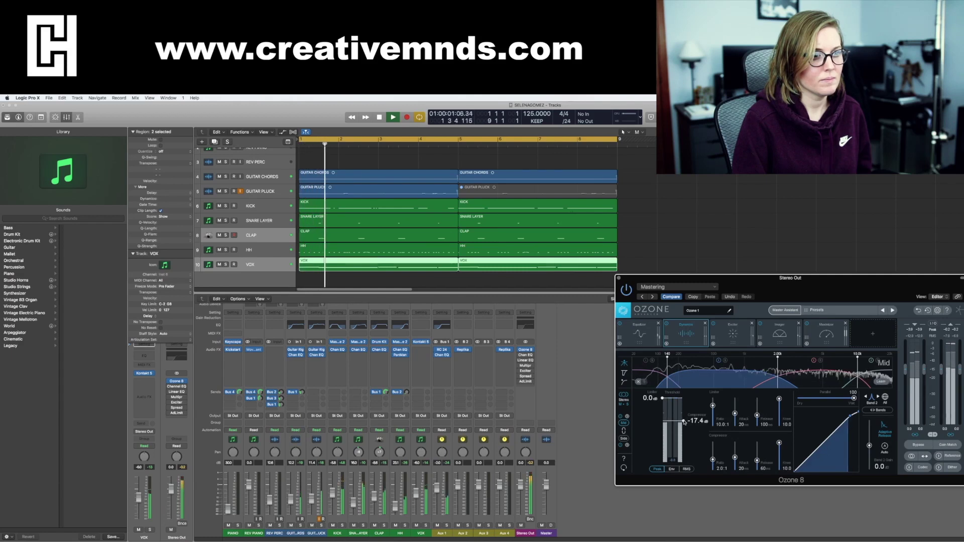
pyautogui.moveTo(684, 421); pyautogui.dragTo(685, 428)
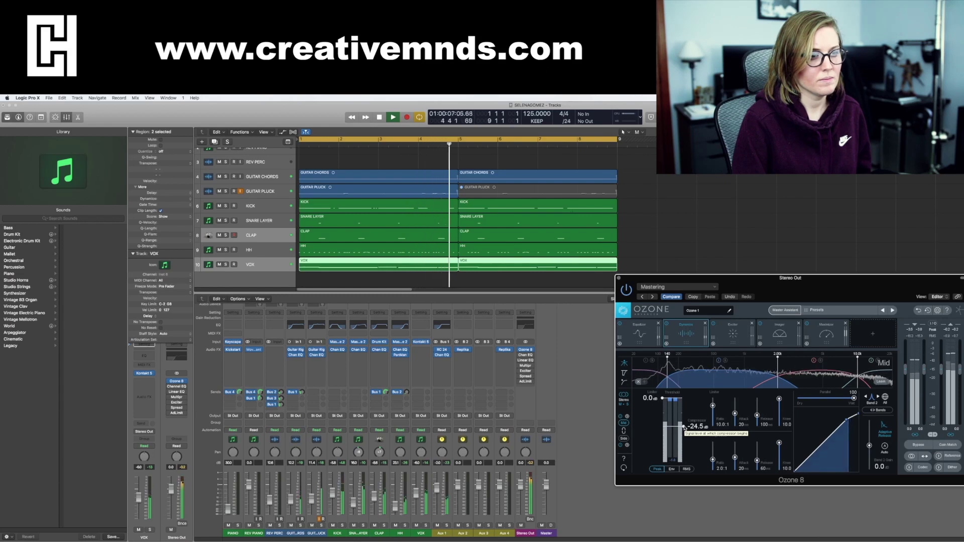
pyautogui.moveTo(684, 427); pyautogui.dragTo(684, 426)
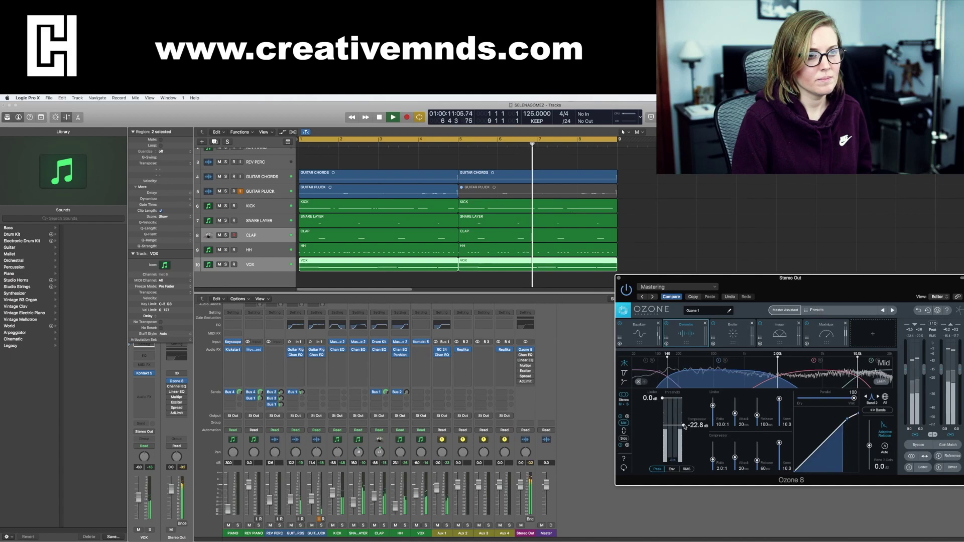
pyautogui.press('space')
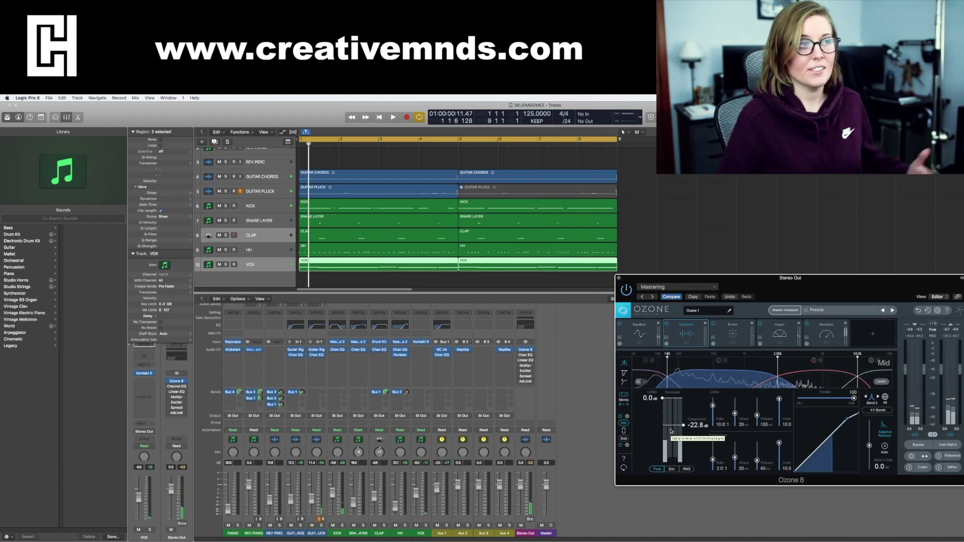